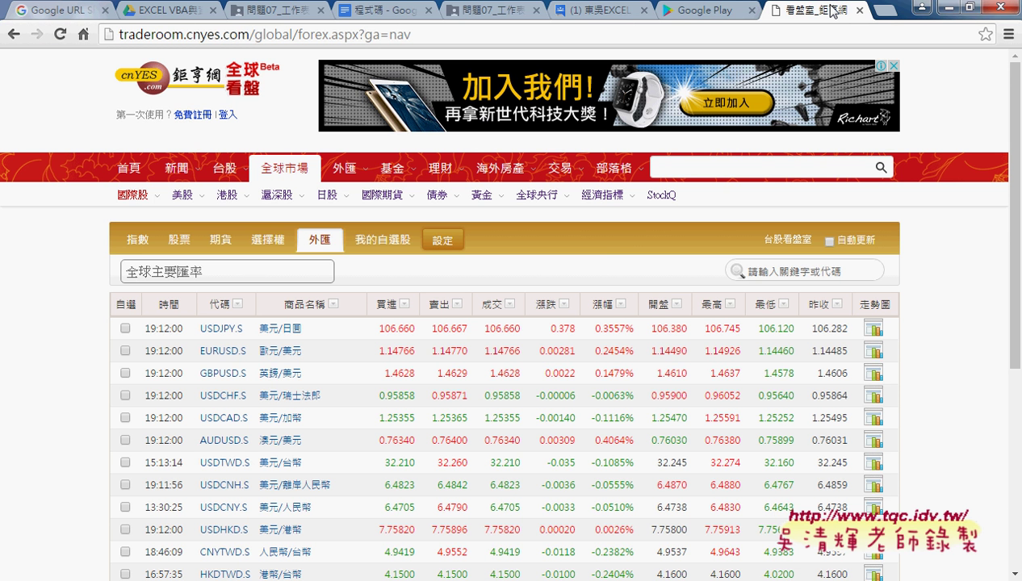
On the Google Play tab, search for 高速公路路況 using the search suggestion.
{"action": "left_click", "coordinate": [706, 11]}
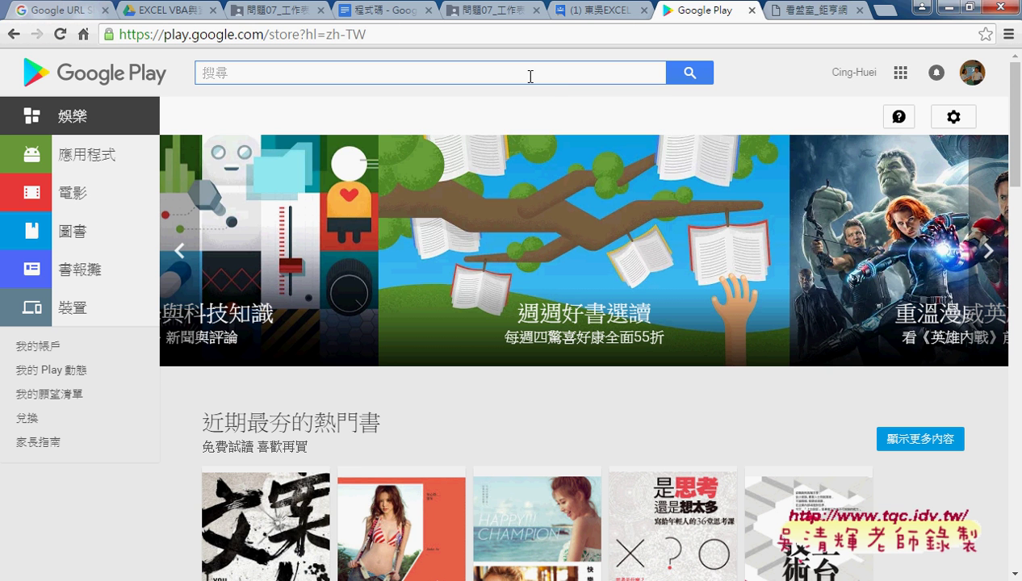
{"action": "type", "text": "w"}
{"action": "key", "text": "BackSpace"}
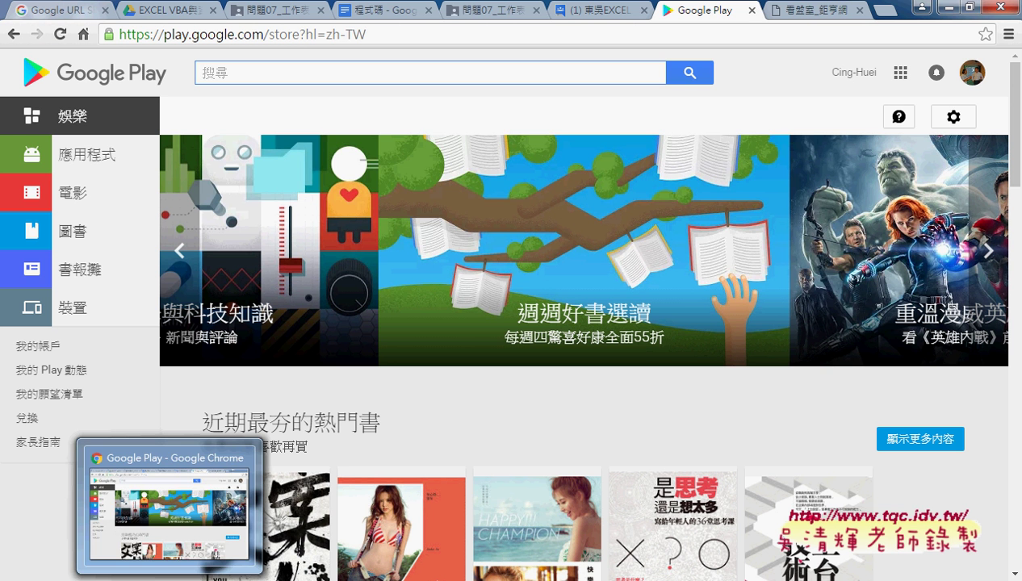
{"action": "type", "text": "高"}
{"action": "key", "text": "Return"}
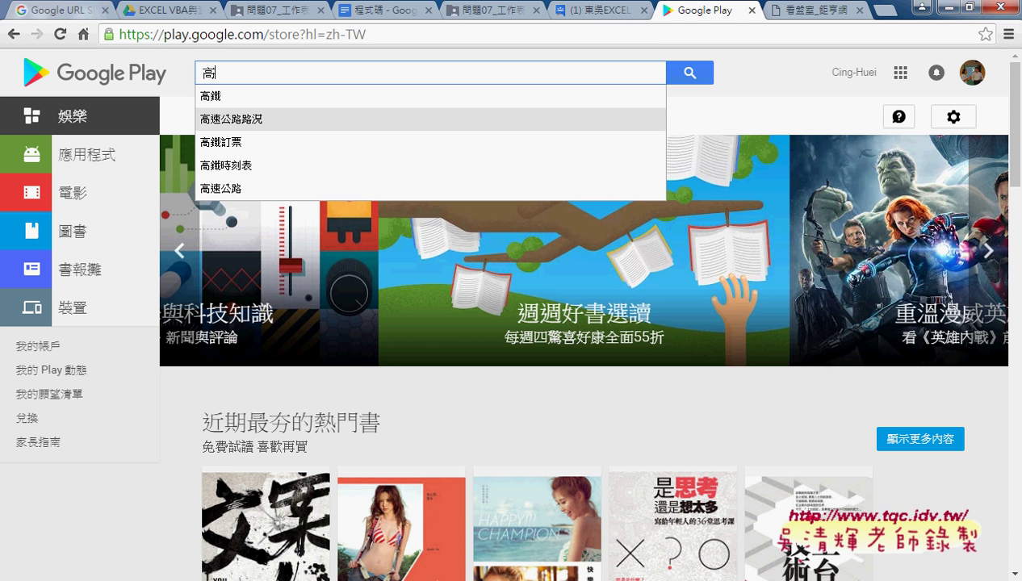
{"action": "left_click", "coordinate": [231, 118]}
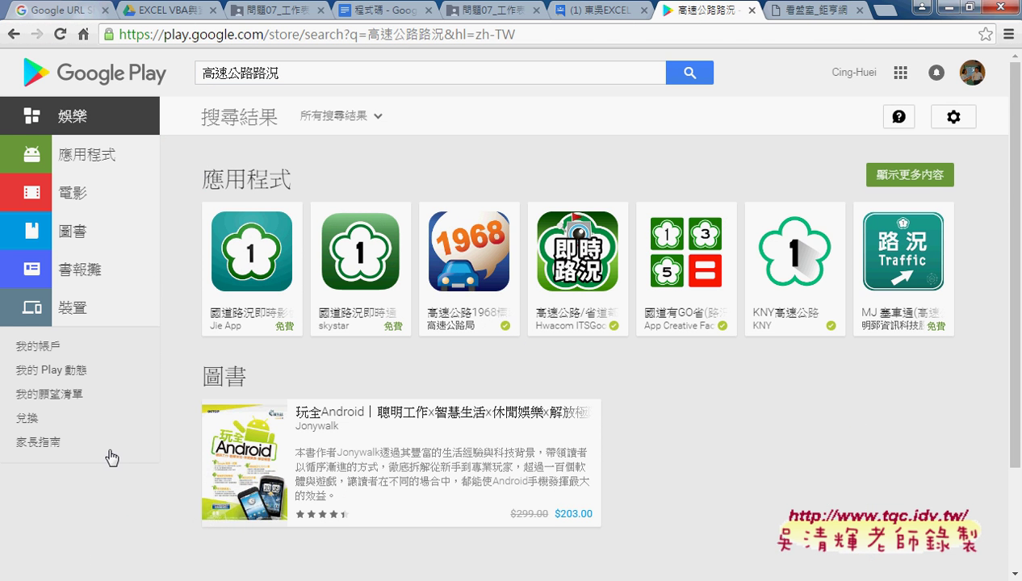
Expand to all matching Android apps and scroll through the results.
{"action": "left_click", "coordinate": [925, 179]}
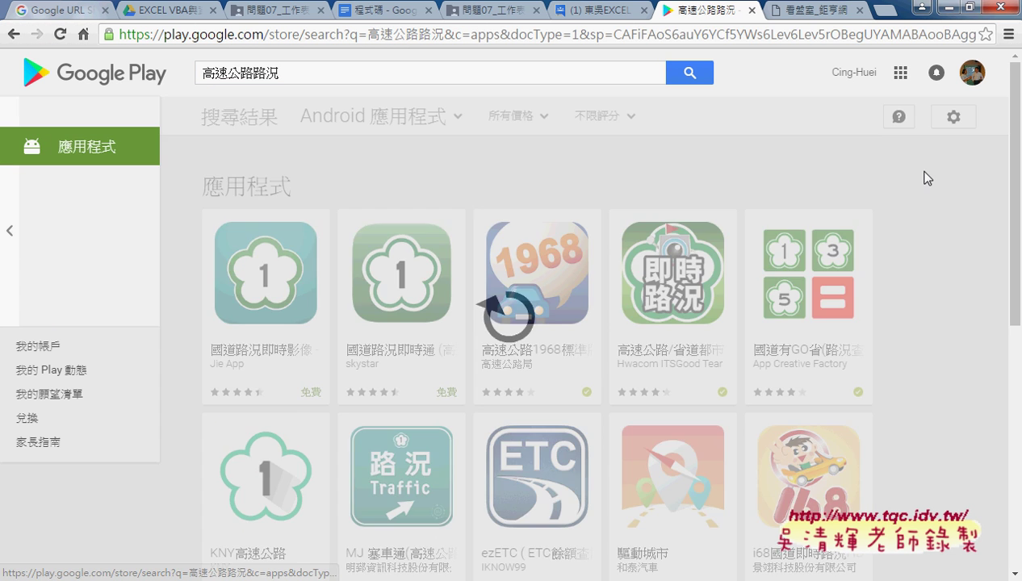
{"action": "scroll", "coordinate": [898, 319], "scroll_direction": "down", "scroll_amount": 2}
{"action": "scroll", "coordinate": [895, 331], "scroll_direction": "down", "scroll_amount": 2}
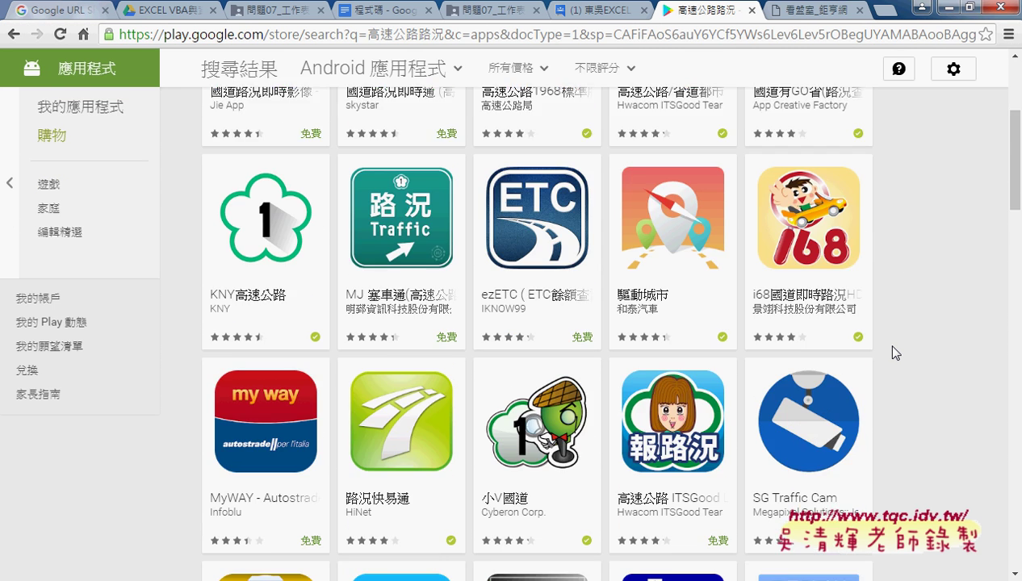
{"action": "scroll", "coordinate": [894, 343], "scroll_direction": "down", "scroll_amount": 2}
{"action": "scroll", "coordinate": [895, 353], "scroll_direction": "down", "scroll_amount": 2}
{"action": "scroll", "coordinate": [894, 353], "scroll_direction": "down", "scroll_amount": 1}
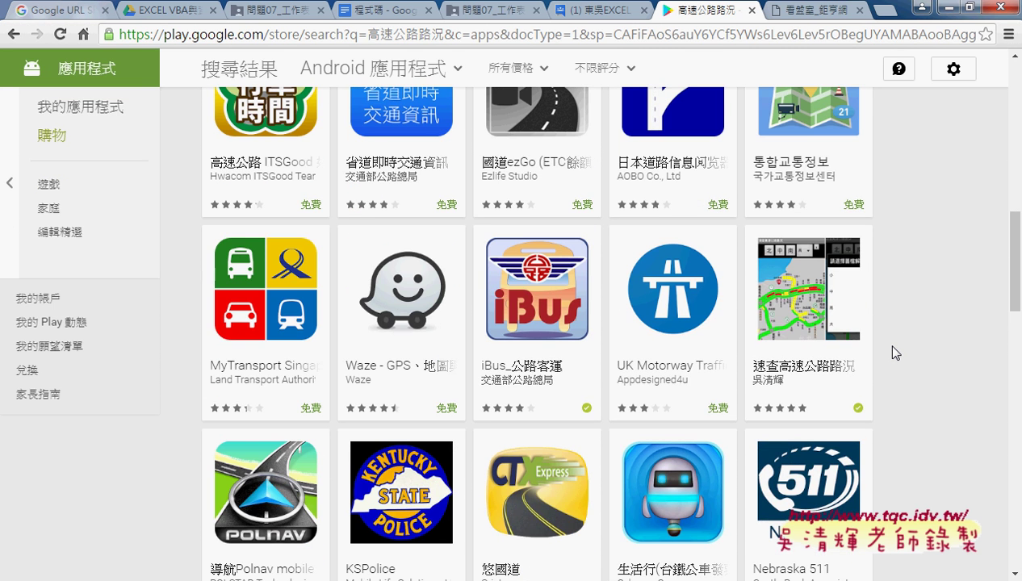
{"action": "scroll", "coordinate": [893, 353], "scroll_direction": "up", "scroll_amount": 3}
{"action": "scroll", "coordinate": [892, 352], "scroll_direction": "up", "scroll_amount": 5}
{"action": "scroll", "coordinate": [892, 352], "scroll_direction": "down", "scroll_amount": 3}
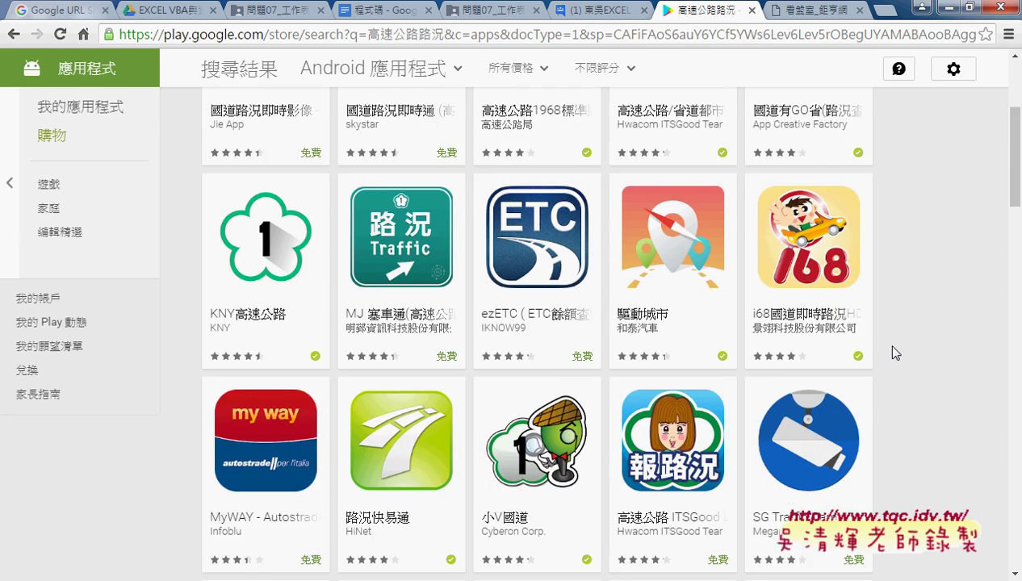
{"action": "scroll", "coordinate": [891, 353], "scroll_direction": "down", "scroll_amount": 2}
{"action": "scroll", "coordinate": [892, 353], "scroll_direction": "down", "scroll_amount": 2}
{"action": "scroll", "coordinate": [892, 353], "scroll_direction": "down", "scroll_amount": 2}
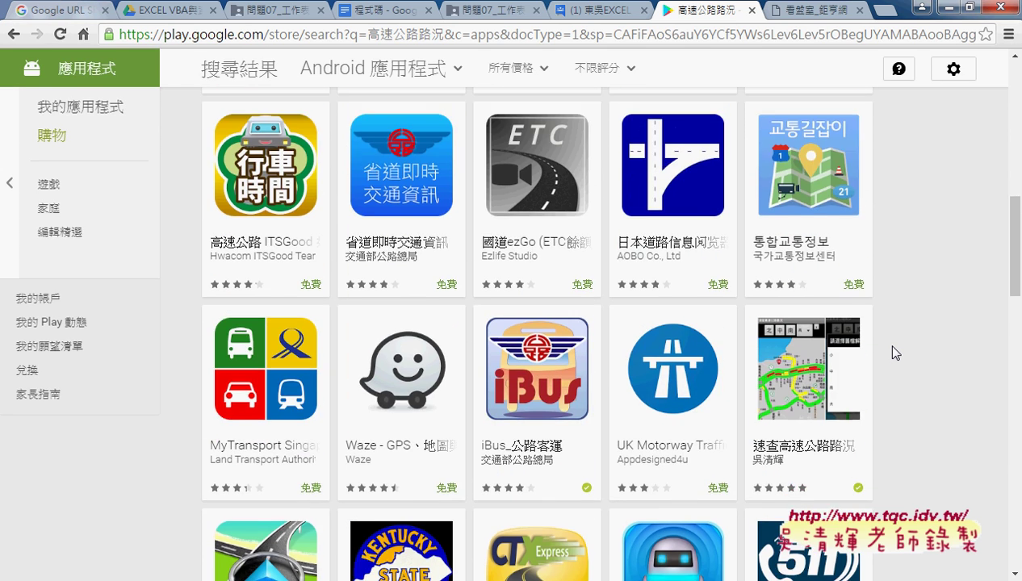
{"action": "scroll", "coordinate": [894, 352], "scroll_direction": "down", "scroll_amount": 1}
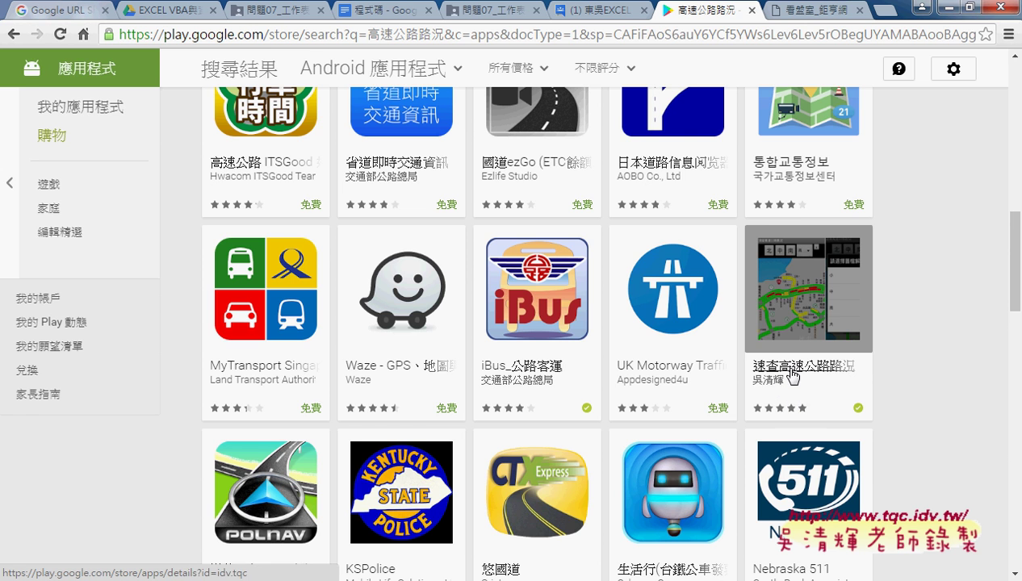
Open the 速查高速公路路況 app's detail page and scroll through its description and ratings.
{"action": "left_click", "coordinate": [789, 370]}
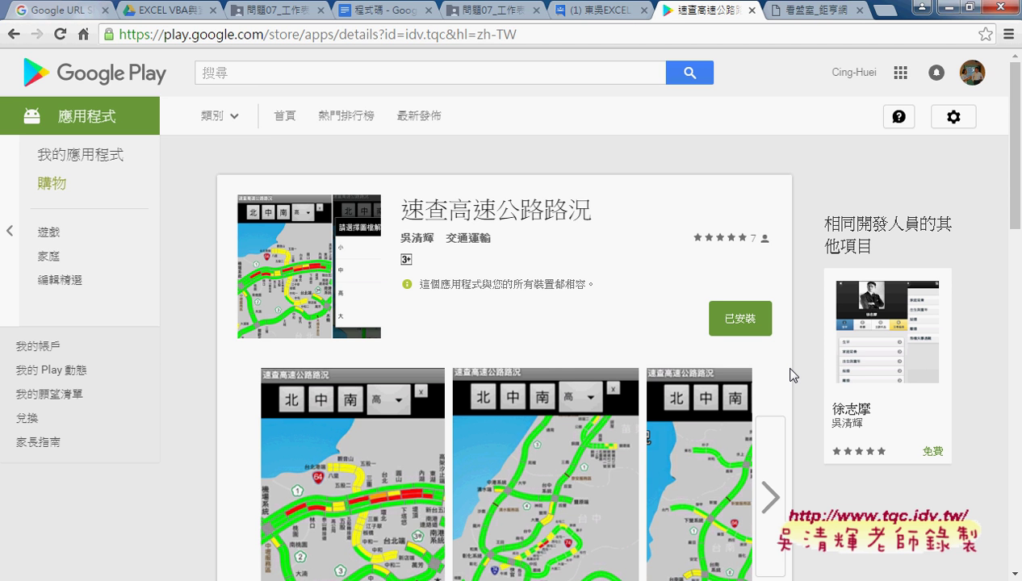
{"action": "scroll", "coordinate": [790, 374], "scroll_direction": "down", "scroll_amount": 1}
{"action": "scroll", "coordinate": [791, 375], "scroll_direction": "down", "scroll_amount": 1}
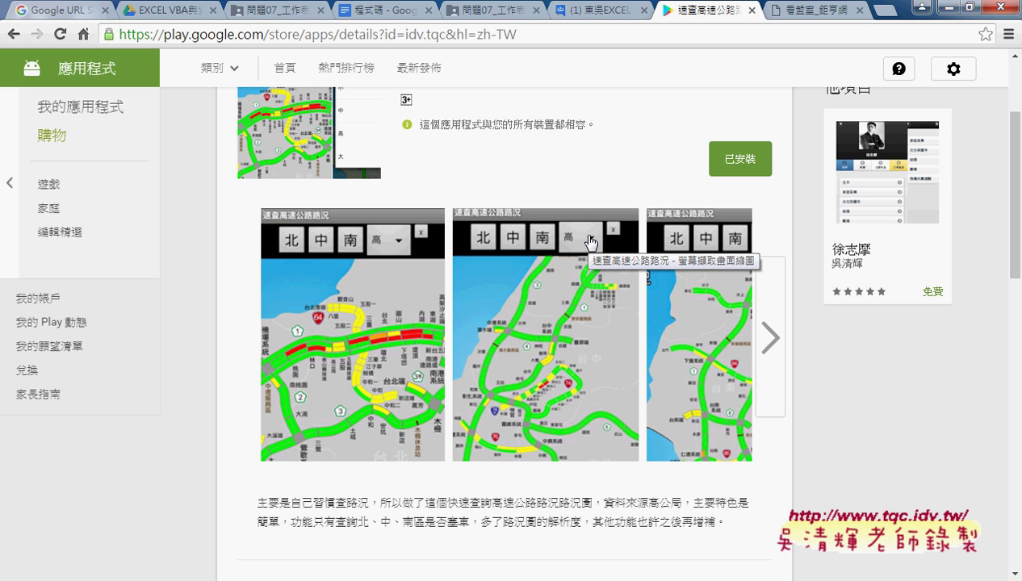
{"action": "scroll", "coordinate": [592, 242], "scroll_direction": "down", "scroll_amount": 3}
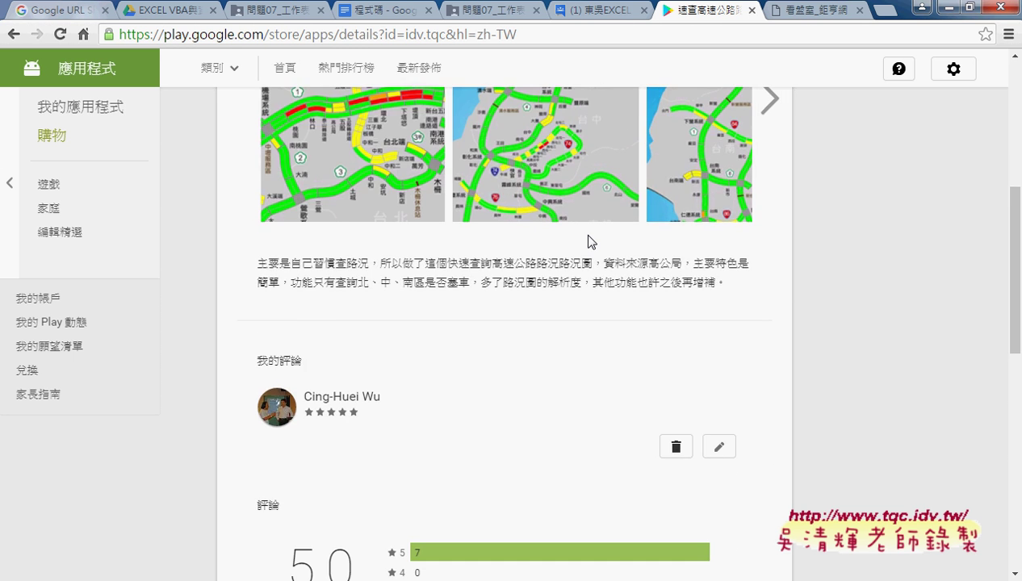
{"action": "scroll", "coordinate": [588, 242], "scroll_direction": "down", "scroll_amount": 2}
{"action": "scroll", "coordinate": [587, 241], "scroll_direction": "down", "scroll_amount": 2}
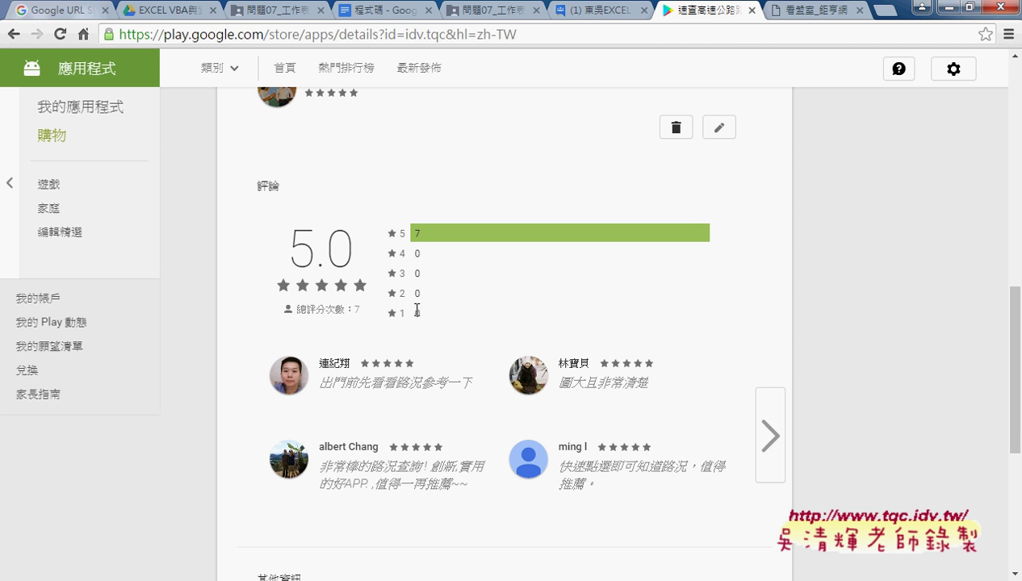
{"action": "left_click", "coordinate": [771, 452]}
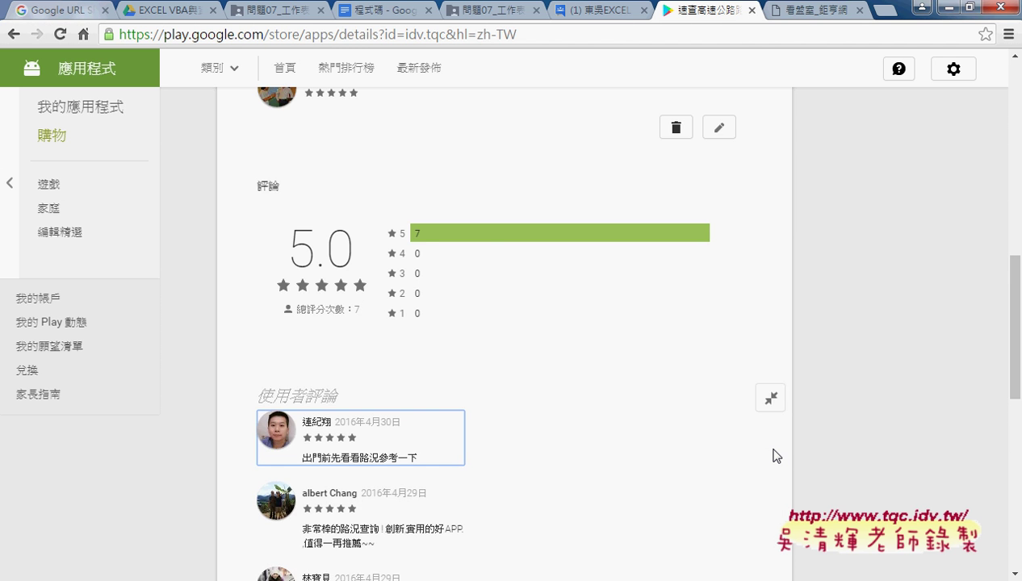
{"action": "scroll", "coordinate": [773, 455], "scroll_direction": "down", "scroll_amount": 5}
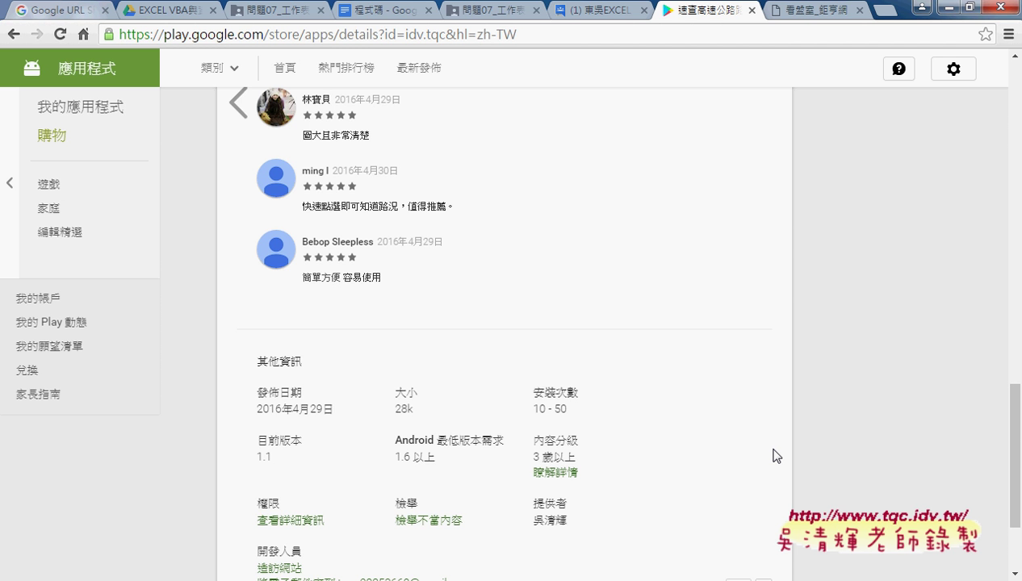
{"action": "scroll", "coordinate": [773, 454], "scroll_direction": "up", "scroll_amount": 3}
{"action": "scroll", "coordinate": [773, 454], "scroll_direction": "up", "scroll_amount": 3}
{"action": "scroll", "coordinate": [773, 454], "scroll_direction": "up", "scroll_amount": 5}
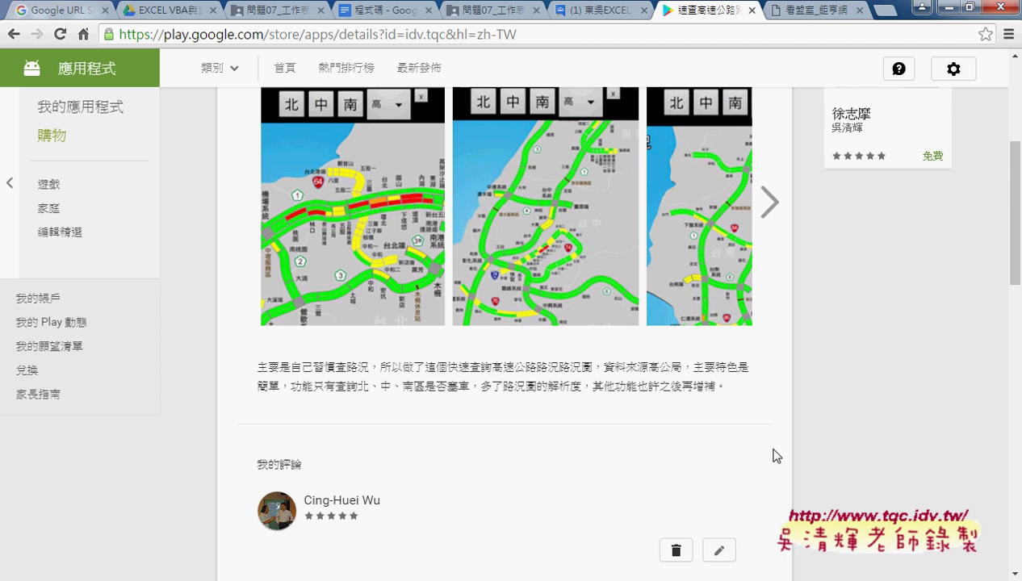
{"action": "scroll", "coordinate": [773, 454], "scroll_direction": "up", "scroll_amount": 3}
{"action": "scroll", "coordinate": [773, 454], "scroll_direction": "up", "scroll_amount": 2}
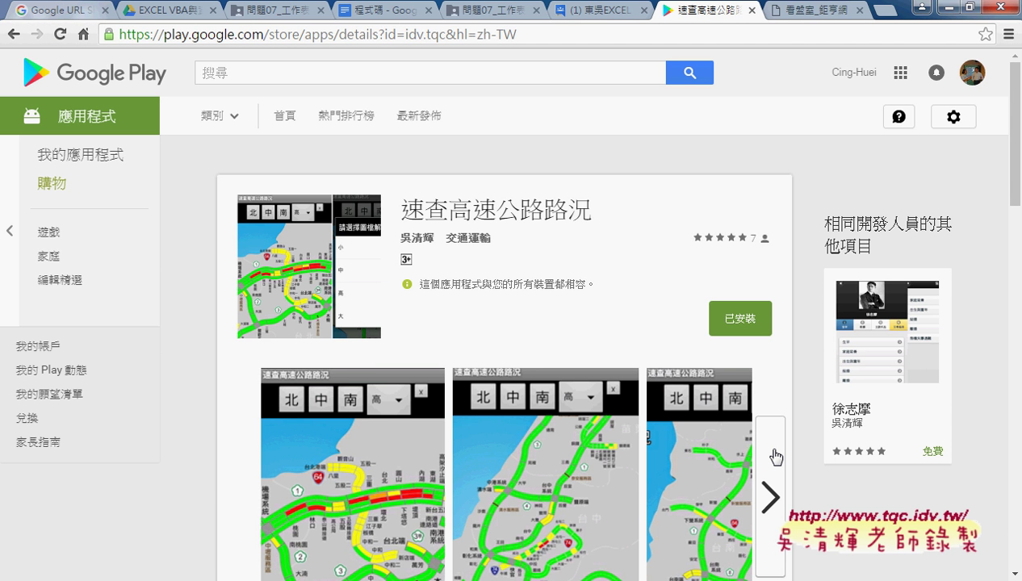
Open the 徐志摩 app from the same developer and select its title.
{"action": "left_click", "coordinate": [911, 347]}
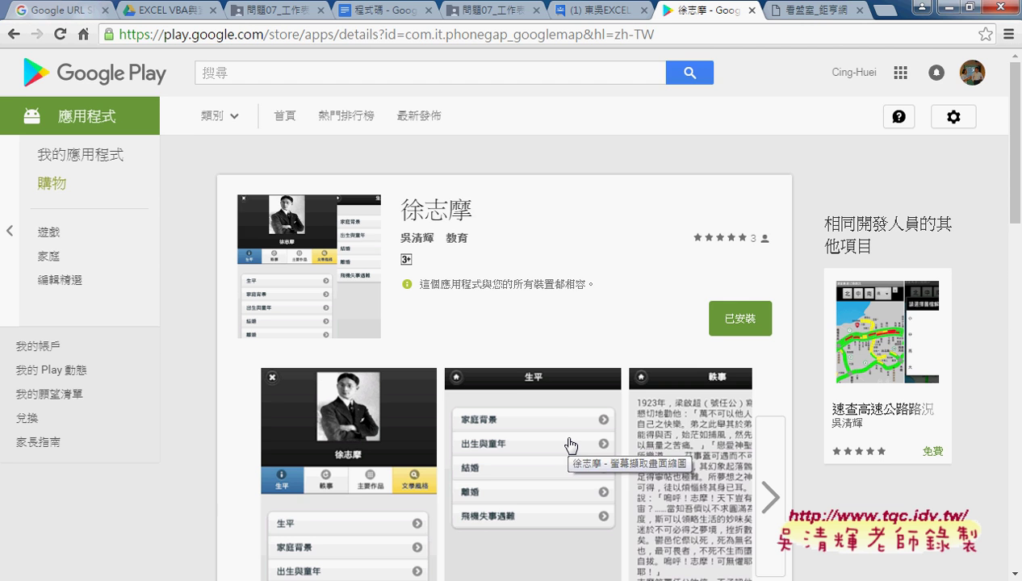
{"action": "scroll", "coordinate": [571, 445], "scroll_direction": "down", "scroll_amount": 2}
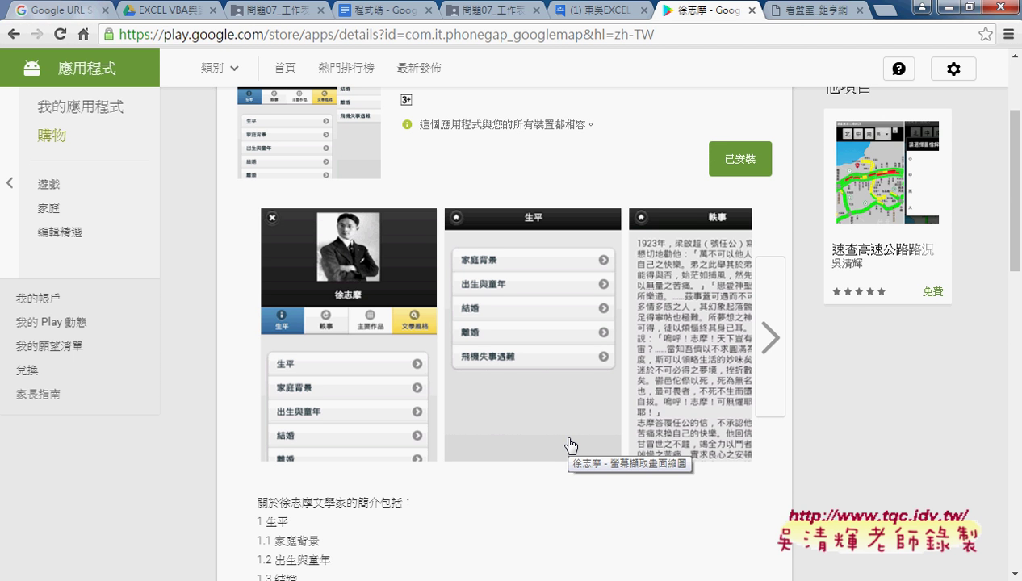
{"action": "scroll", "coordinate": [570, 444], "scroll_direction": "up", "scroll_amount": 2}
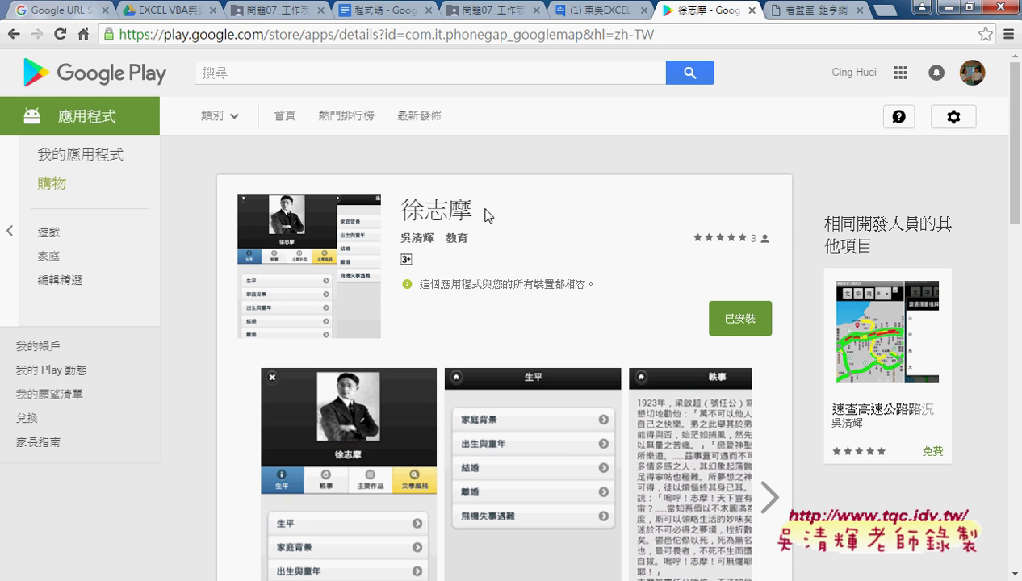
{"action": "left_click_drag", "start_coordinate": [484, 216], "coordinate": [396, 203]}
{"action": "key", "text": "ctrl+c"}
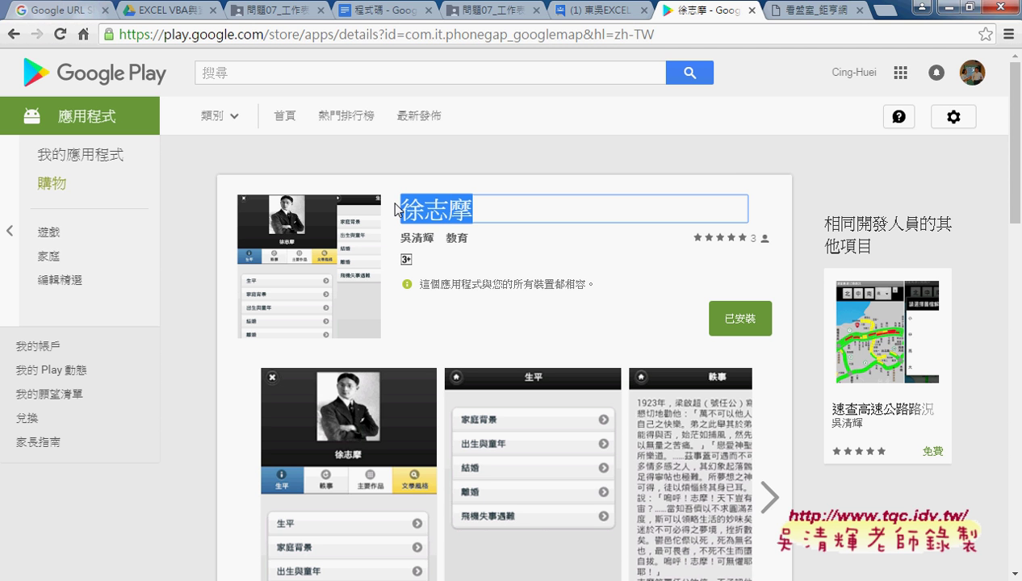
{"action": "left_click", "coordinate": [388, 81]}
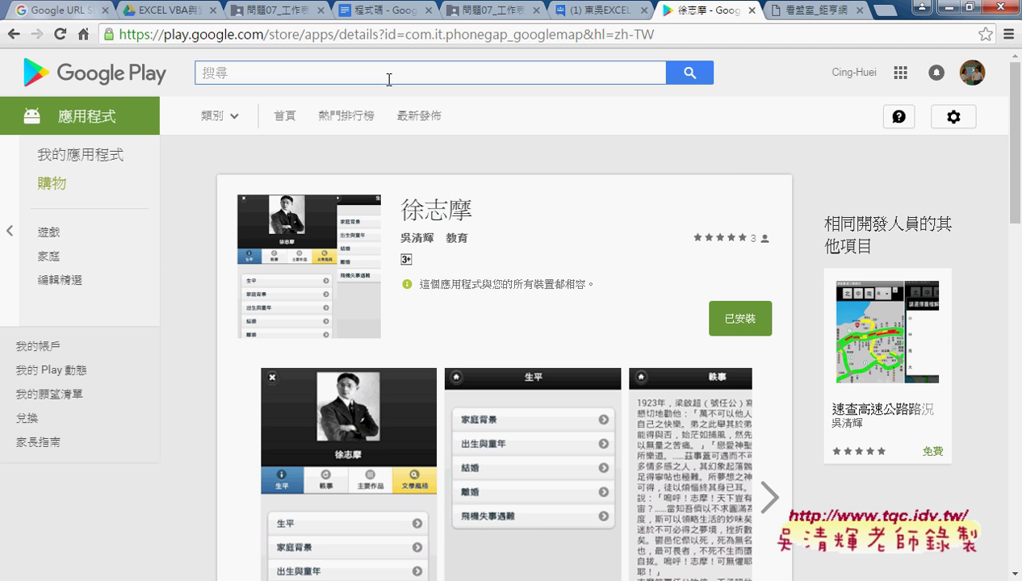
{"action": "key", "text": "ctrl+v"}
{"action": "left_click", "coordinate": [689, 76]}
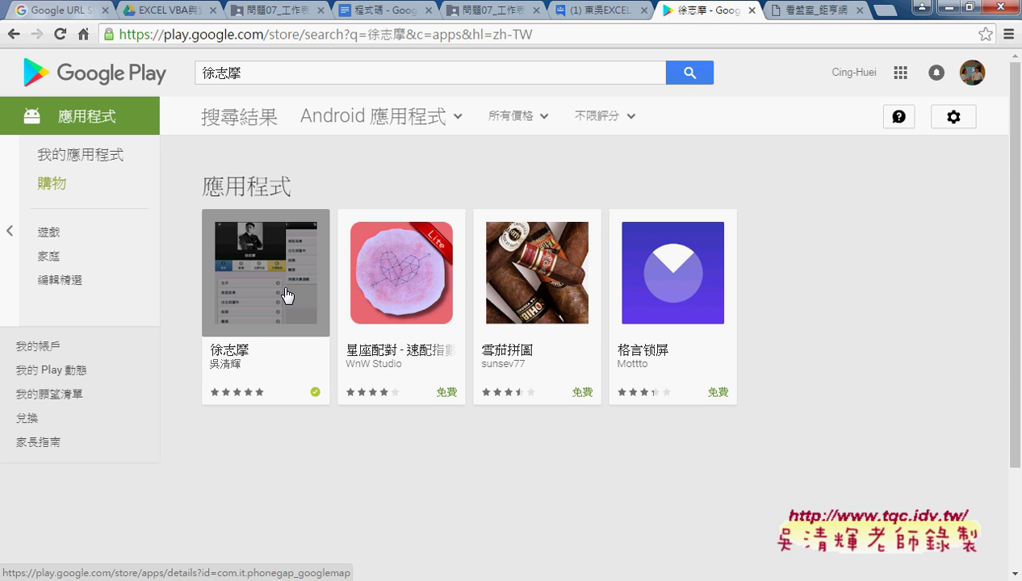
{"action": "left_click", "coordinate": [287, 296]}
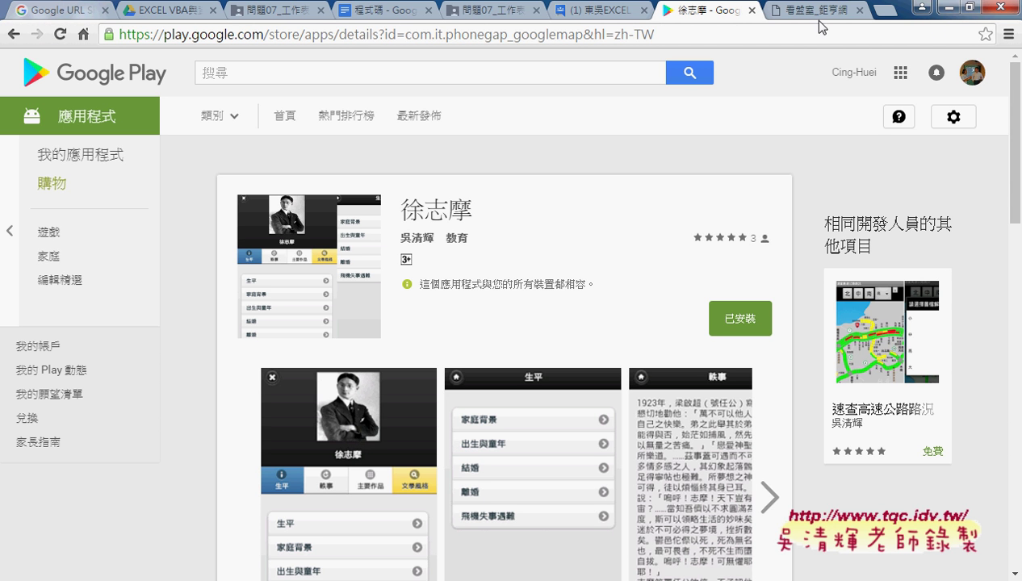
Minimize Chrome and bring the 問題07 workbook's 甲班 sheet to the front.
{"action": "left_click", "coordinate": [951, 8]}
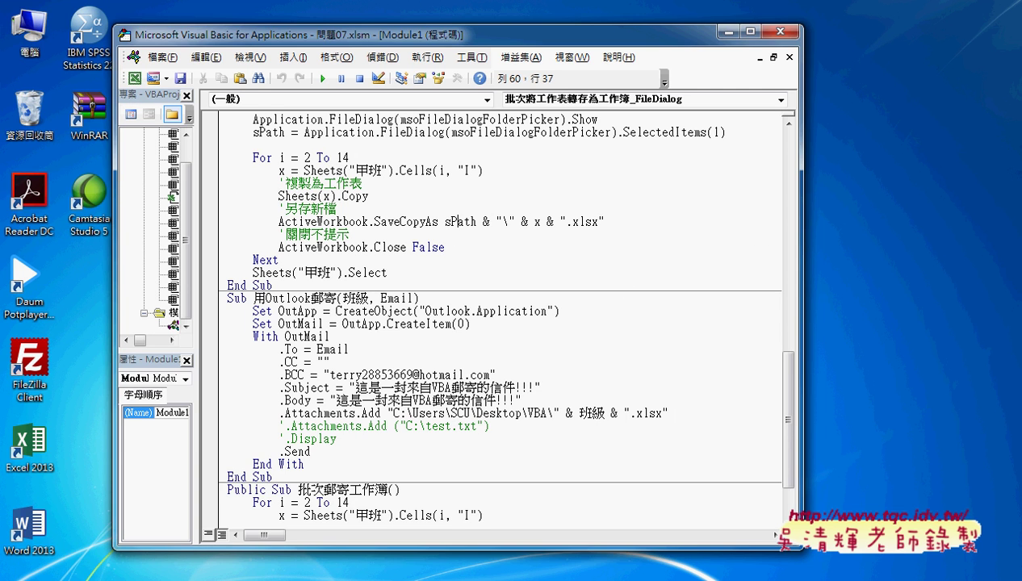
{"action": "left_click", "coordinate": [167, 533]}
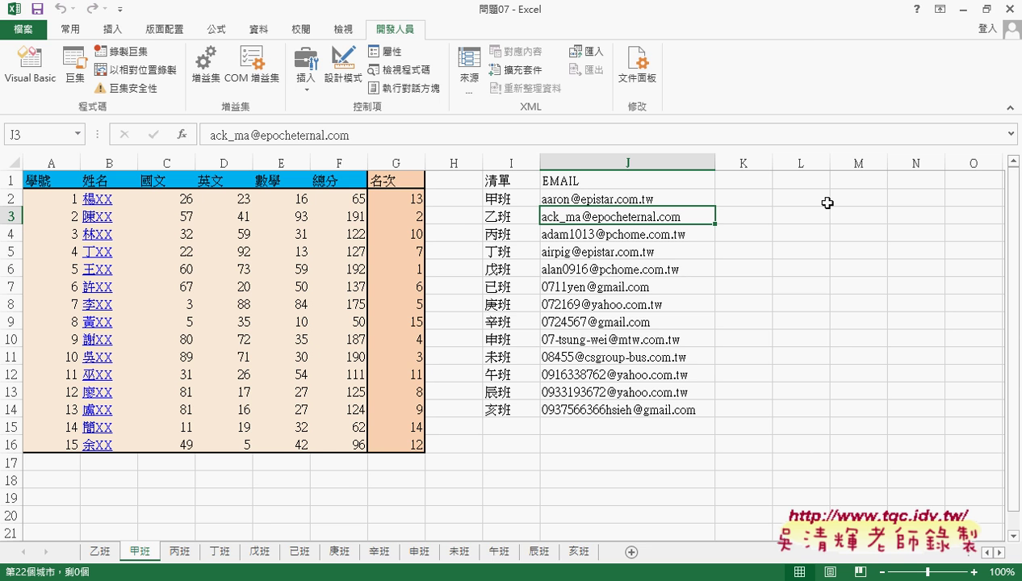
In the macro code, select SaveCopyAs and open its F1 help page.
{"action": "left_click", "coordinate": [30, 66]}
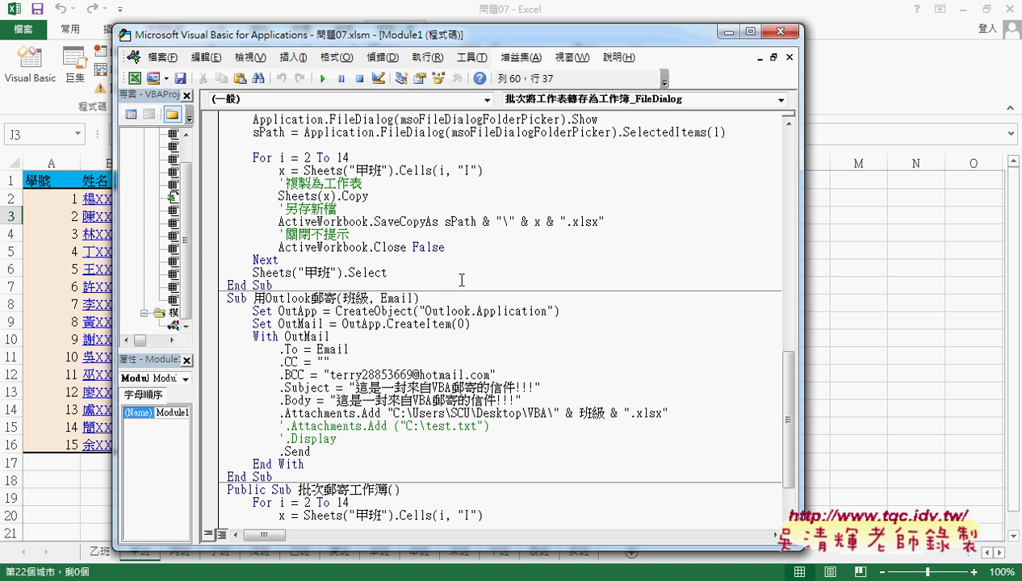
{"action": "left_click", "coordinate": [380, 221]}
{"action": "key", "text": "F1"}
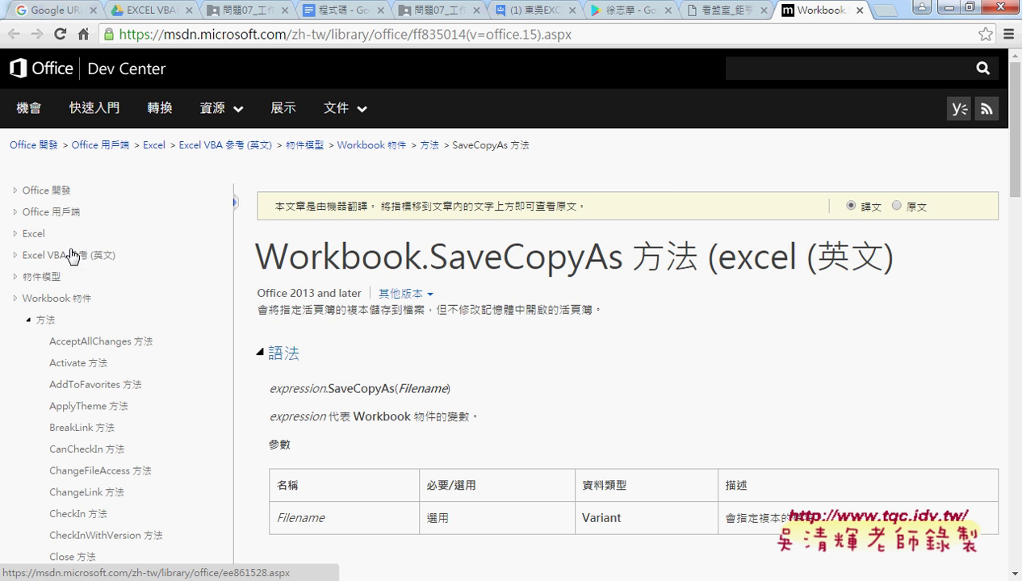
Read through the SaveCopyAs reference and select its example code line.
{"action": "scroll", "coordinate": [206, 297], "scroll_direction": "down", "scroll_amount": 5}
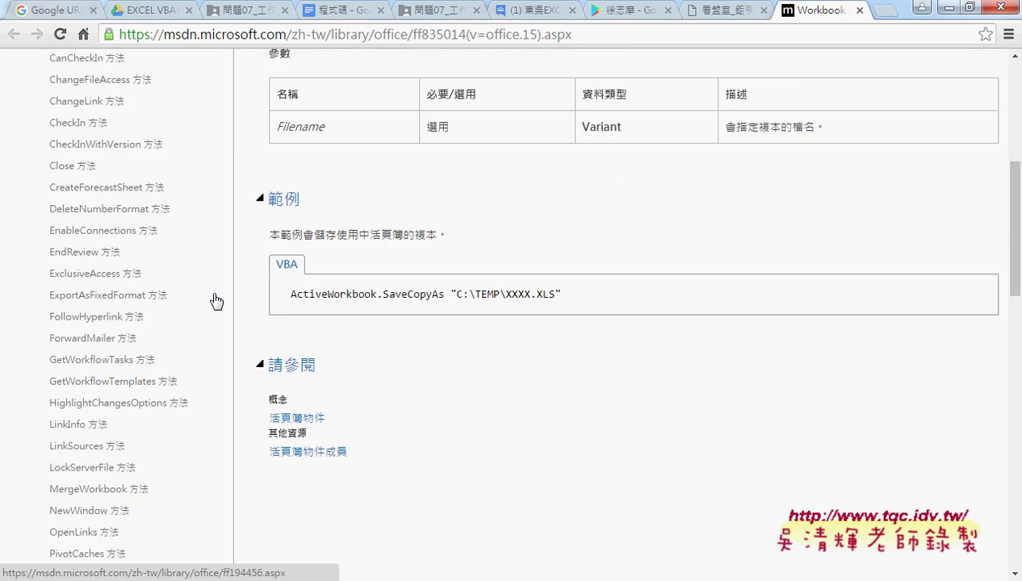
{"action": "scroll", "coordinate": [214, 301], "scroll_direction": "down", "scroll_amount": 3}
{"action": "scroll", "coordinate": [215, 301], "scroll_direction": "down", "scroll_amount": 5}
{"action": "scroll", "coordinate": [215, 299], "scroll_direction": "down", "scroll_amount": 3}
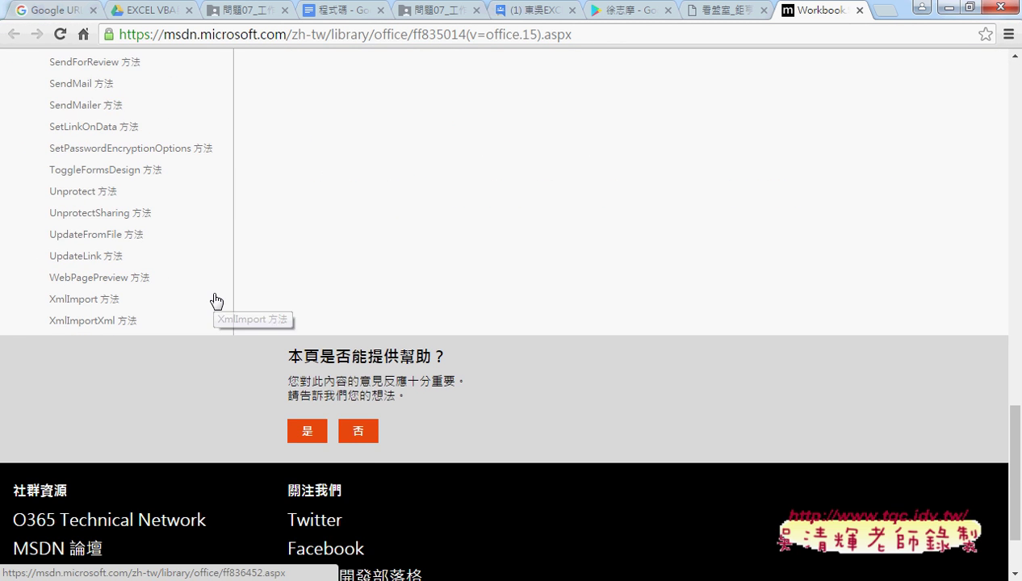
{"action": "scroll", "coordinate": [213, 301], "scroll_direction": "up", "scroll_amount": 5}
{"action": "scroll", "coordinate": [212, 298], "scroll_direction": "up", "scroll_amount": 5}
{"action": "scroll", "coordinate": [215, 300], "scroll_direction": "up", "scroll_amount": 3}
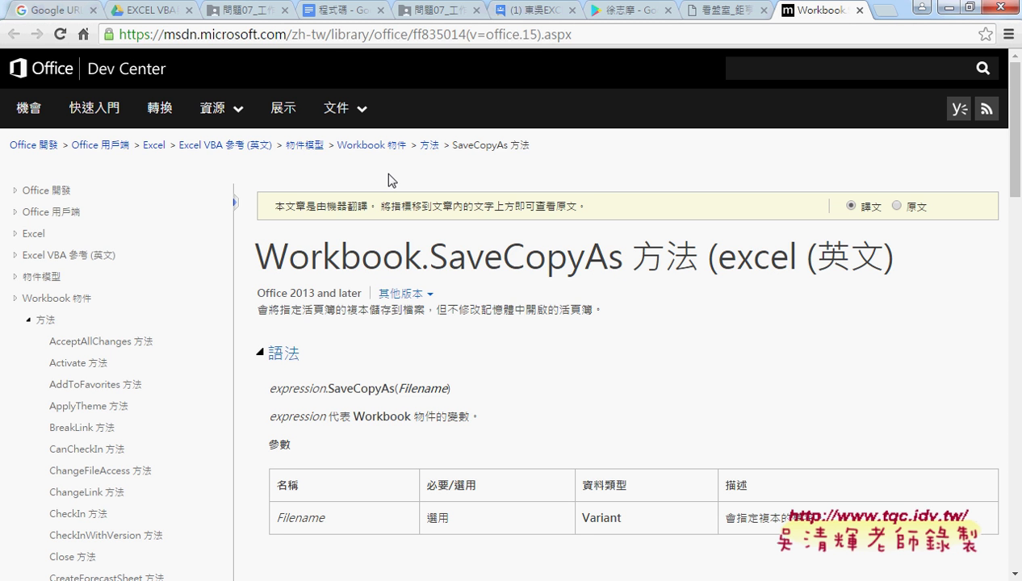
{"action": "scroll", "coordinate": [565, 307], "scroll_direction": "down", "scroll_amount": 3}
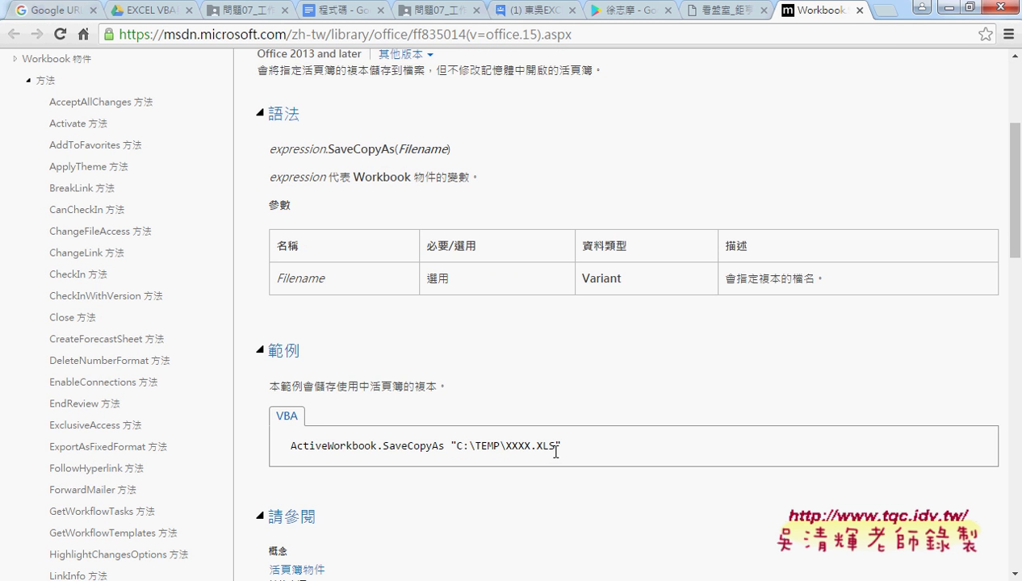
{"action": "left_click_drag", "start_coordinate": [568, 452], "coordinate": [288, 448]}
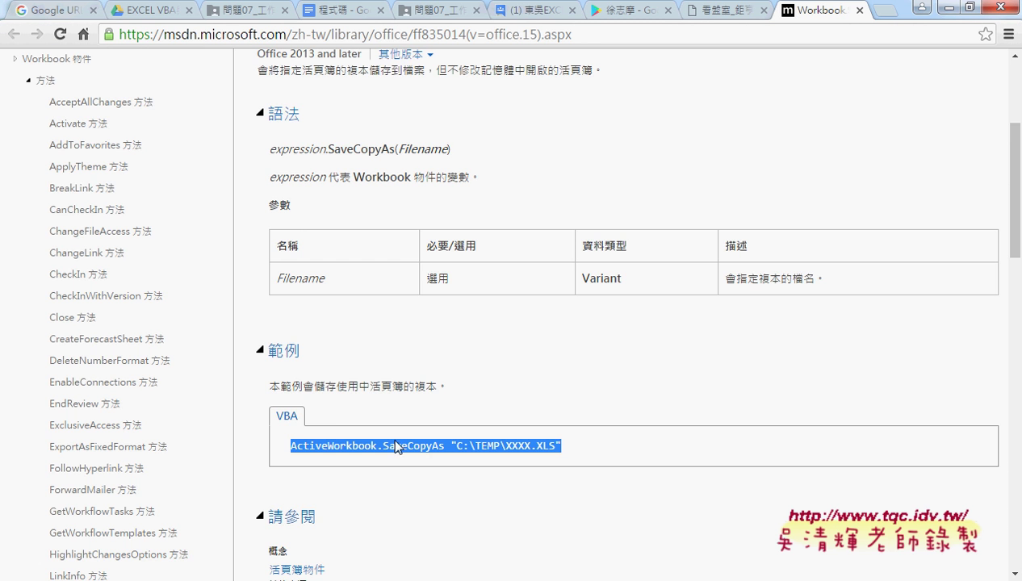
Follow the 活頁簿物件 link to the Workbook object page.
{"action": "scroll", "coordinate": [412, 428], "scroll_direction": "down", "scroll_amount": 3}
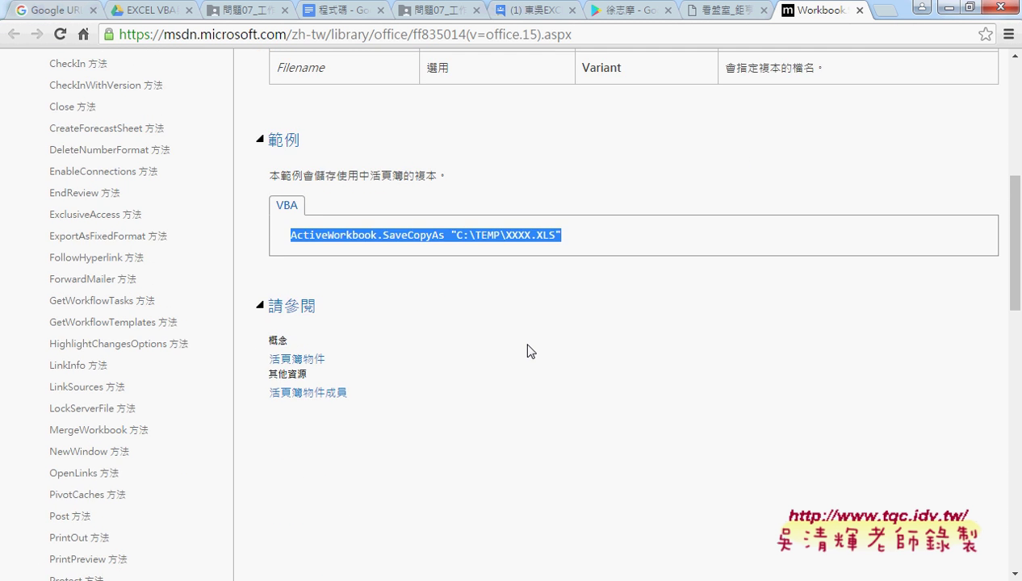
{"action": "scroll", "coordinate": [526, 351], "scroll_direction": "up", "scroll_amount": 1}
{"action": "left_click", "coordinate": [299, 410]}
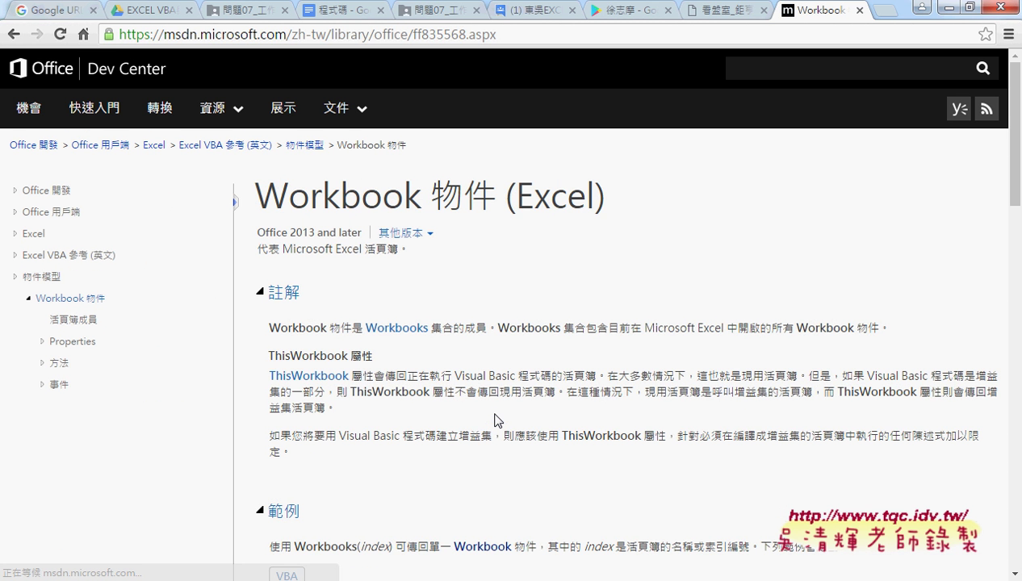
Scroll the Workbook page and open the Excel 物件模型參考 link.
{"action": "scroll", "coordinate": [564, 407], "scroll_direction": "down", "scroll_amount": 2}
{"action": "scroll", "coordinate": [569, 407], "scroll_direction": "down", "scroll_amount": 2}
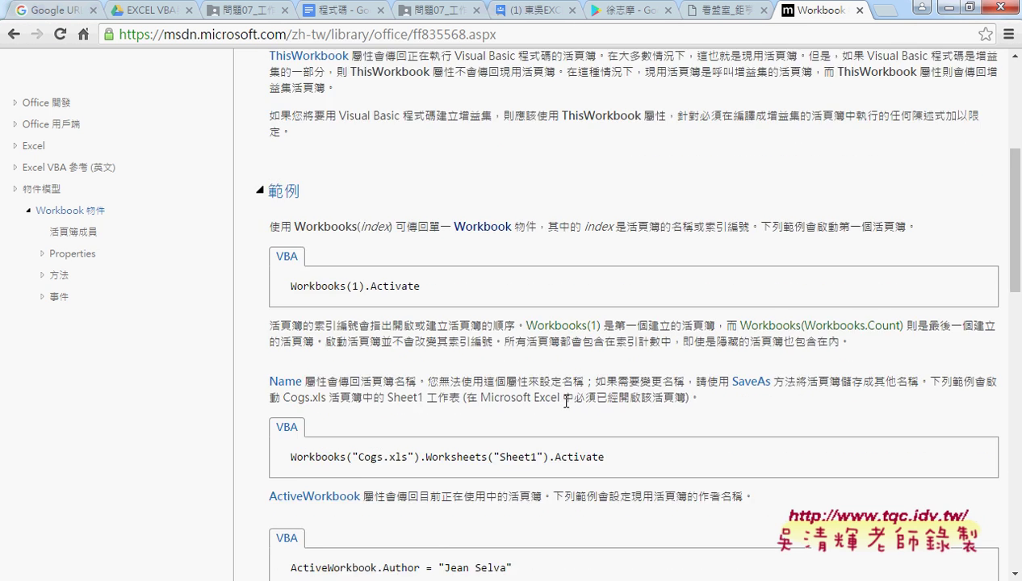
{"action": "scroll", "coordinate": [565, 401], "scroll_direction": "down", "scroll_amount": 1}
{"action": "scroll", "coordinate": [565, 401], "scroll_direction": "down", "scroll_amount": 3}
{"action": "scroll", "coordinate": [565, 403], "scroll_direction": "down", "scroll_amount": 2}
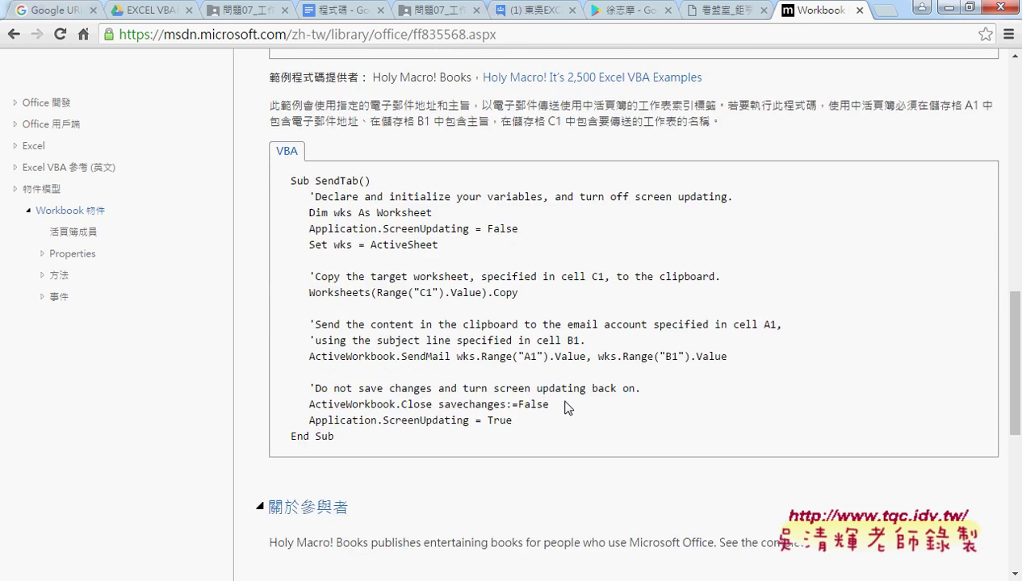
{"action": "scroll", "coordinate": [543, 375], "scroll_direction": "down", "scroll_amount": 2}
{"action": "scroll", "coordinate": [547, 381], "scroll_direction": "down", "scroll_amount": 2}
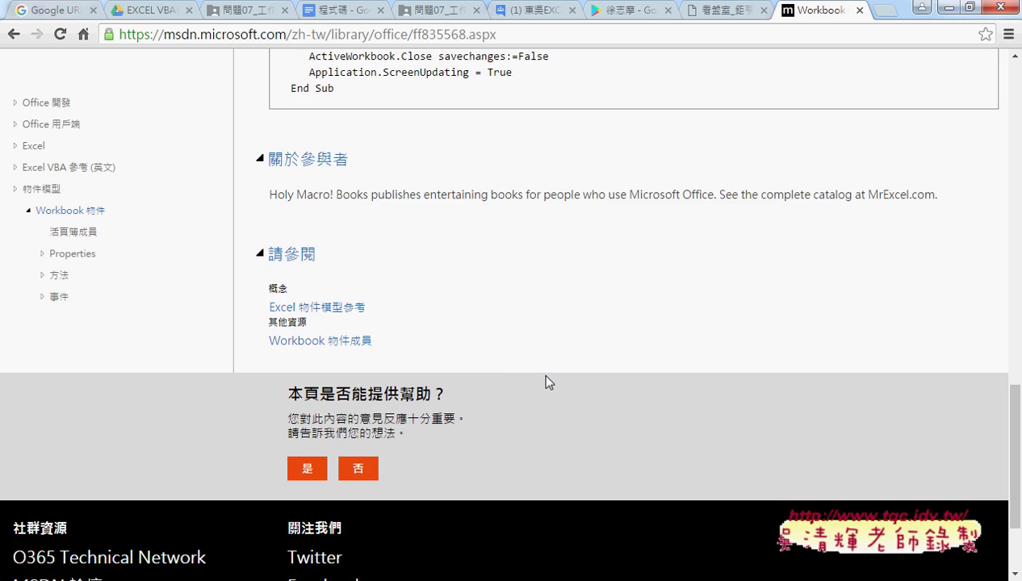
{"action": "left_click", "coordinate": [320, 310]}
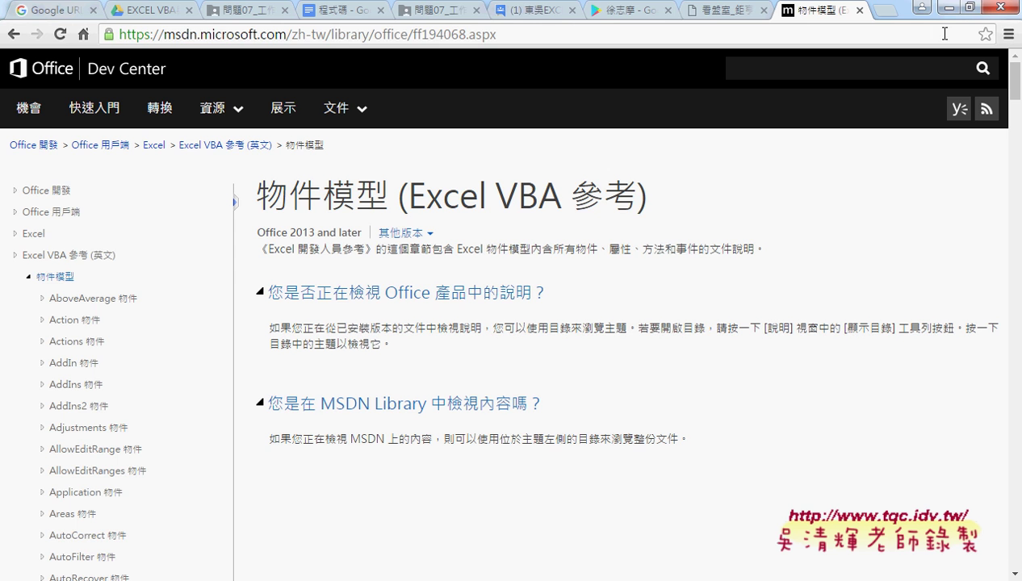
Close the VBA editor and return to the 程式碼 Google Docs document in Chrome.
{"action": "left_click", "coordinate": [944, 7]}
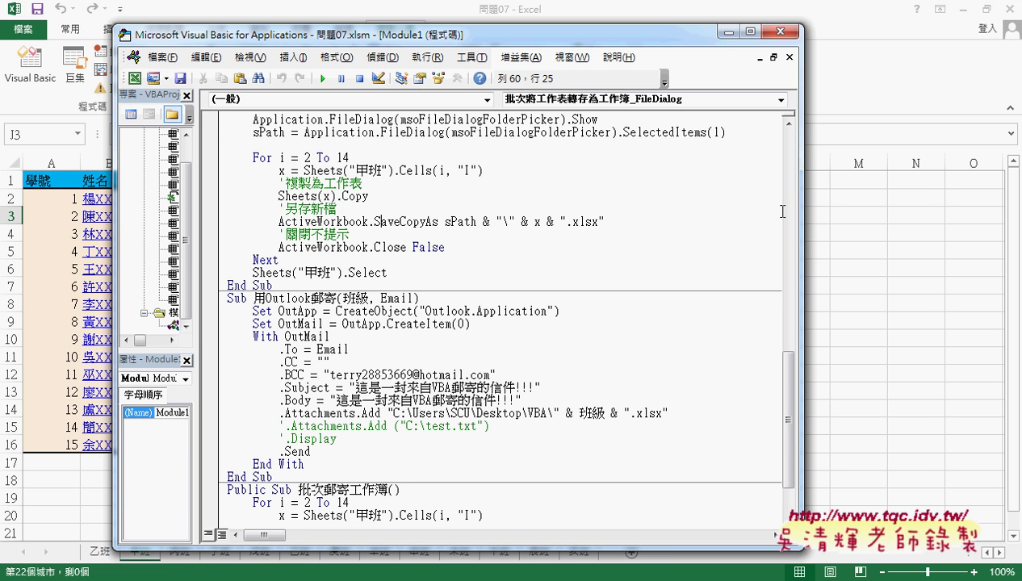
{"action": "scroll", "coordinate": [782, 33], "scroll_direction": "down", "scroll_amount": 1}
{"action": "left_click", "coordinate": [779, 33]}
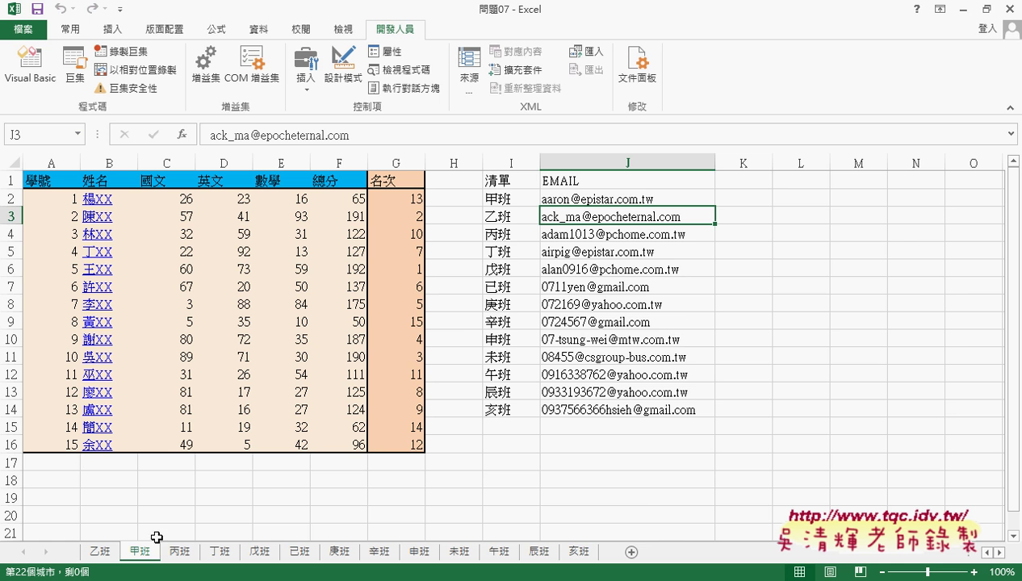
{"action": "left_click", "coordinate": [153, 577]}
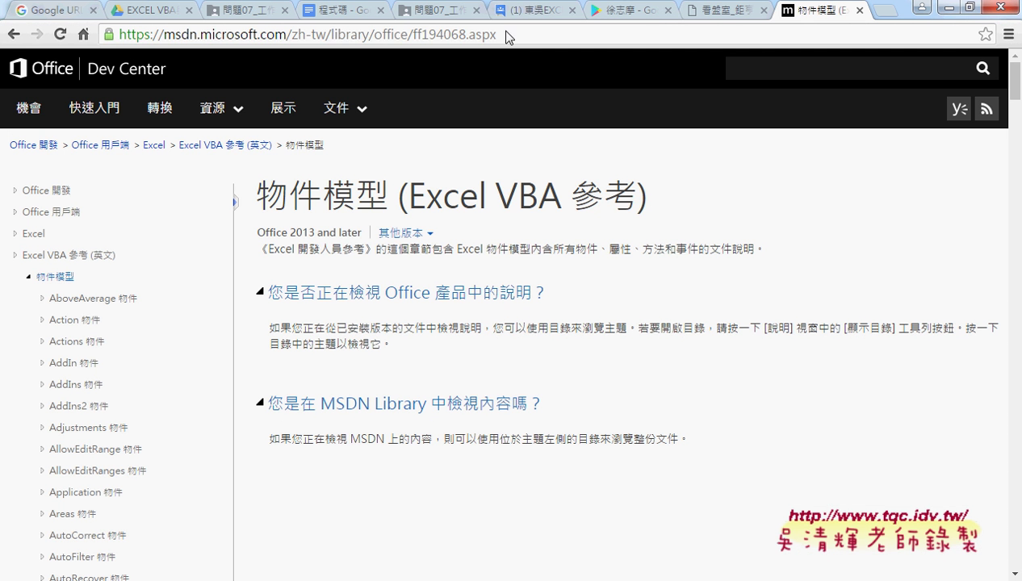
{"action": "left_click", "coordinate": [341, 11]}
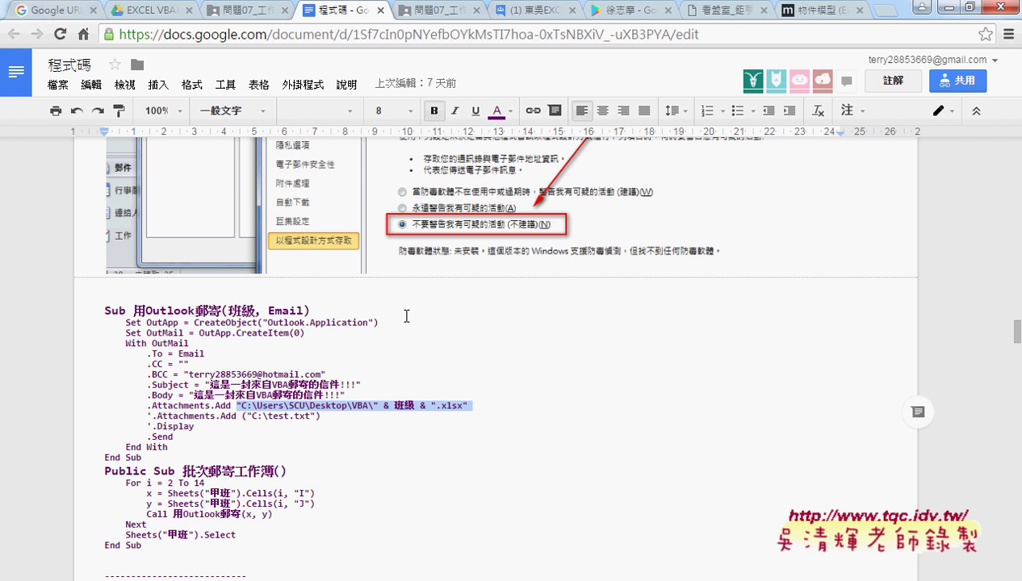
Scroll to the 05_工作表標題顏色 section and select its 工作表標題顏色 heading.
{"action": "scroll", "coordinate": [373, 332], "scroll_direction": "down", "scroll_amount": 1}
{"action": "scroll", "coordinate": [330, 351], "scroll_direction": "down", "scroll_amount": 2}
{"action": "scroll", "coordinate": [331, 355], "scroll_direction": "down", "scroll_amount": 2}
{"action": "scroll", "coordinate": [334, 355], "scroll_direction": "down", "scroll_amount": 1}
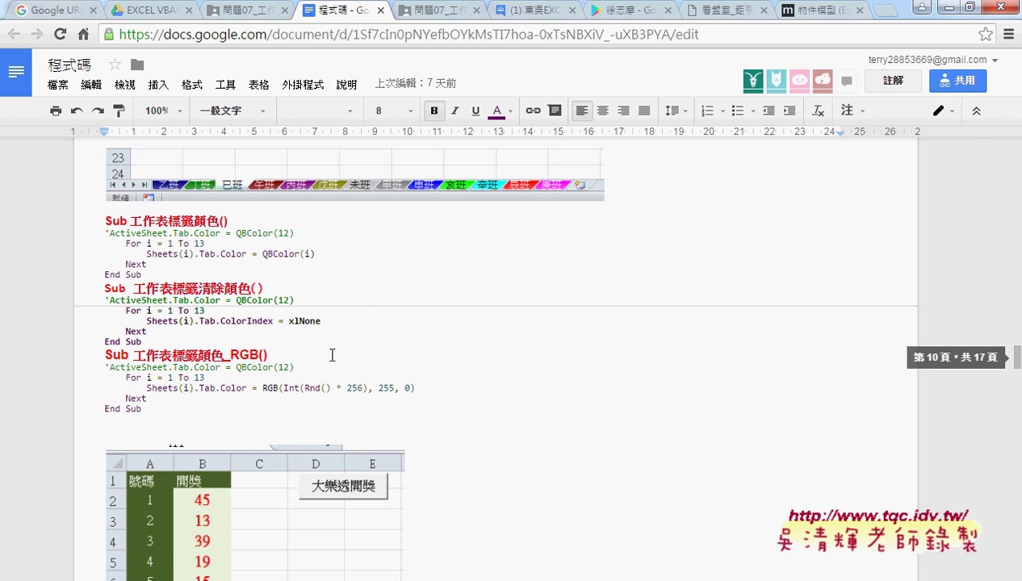
{"action": "scroll", "coordinate": [346, 351], "scroll_direction": "down", "scroll_amount": 1}
{"action": "left_click", "coordinate": [525, 285]}
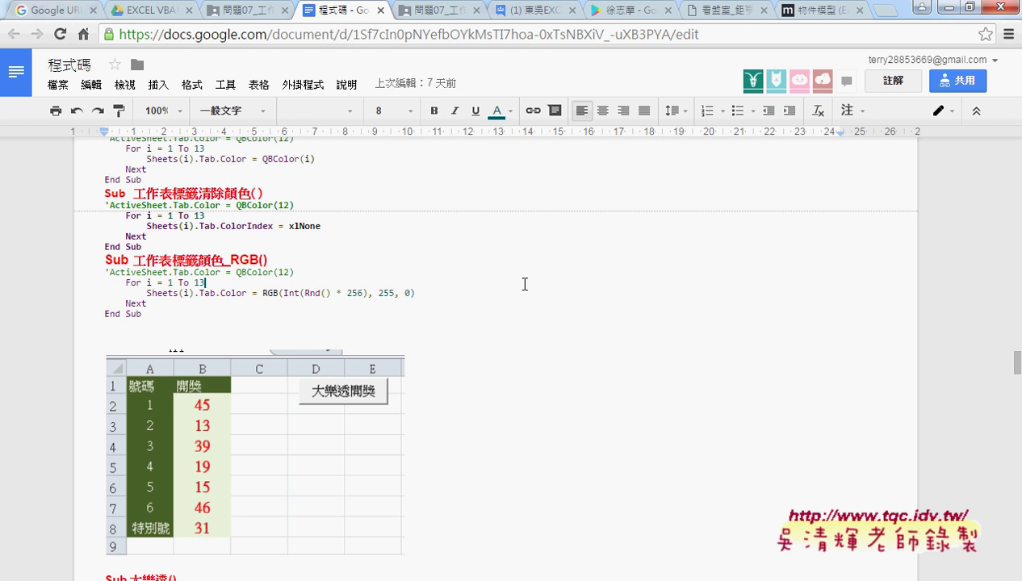
{"action": "scroll", "coordinate": [524, 284], "scroll_direction": "up", "scroll_amount": 1}
{"action": "scroll", "coordinate": [524, 284], "scroll_direction": "up", "scroll_amount": 2}
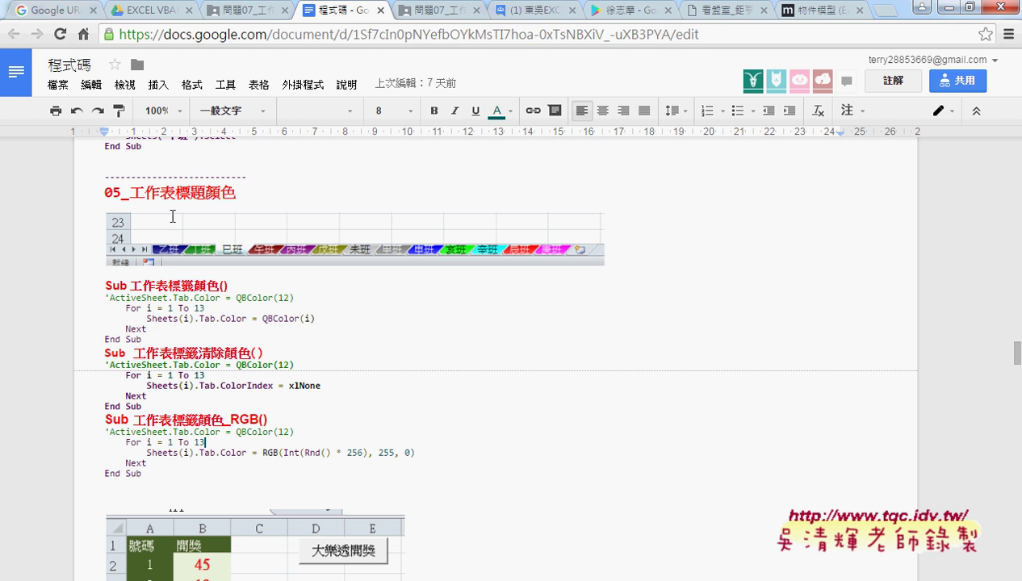
{"action": "left_click_drag", "start_coordinate": [129, 192], "coordinate": [240, 189]}
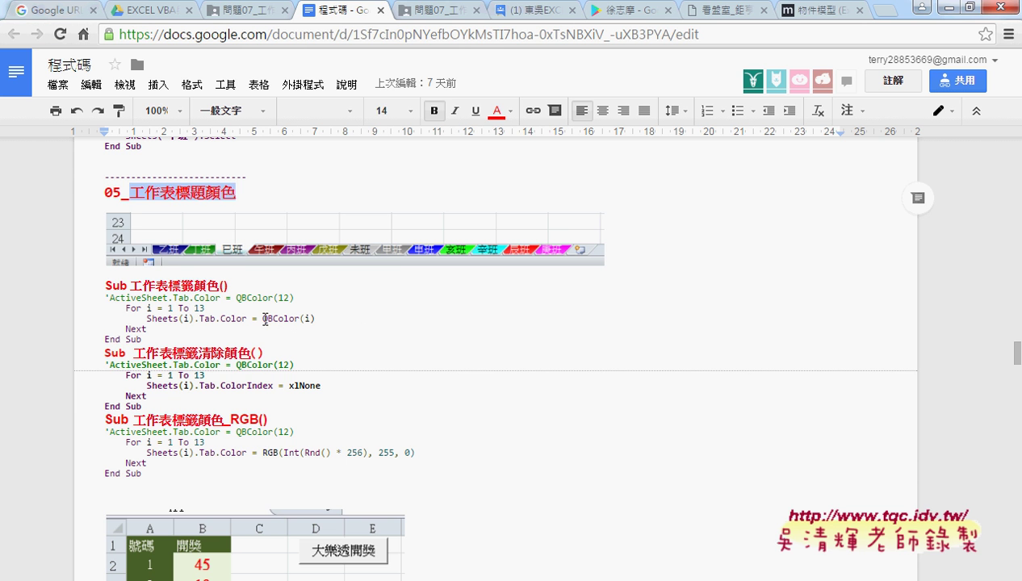
Select RGB in the Tab.Color line, then underline RGB and QBColor.
{"action": "double_click", "coordinate": [269, 453]}
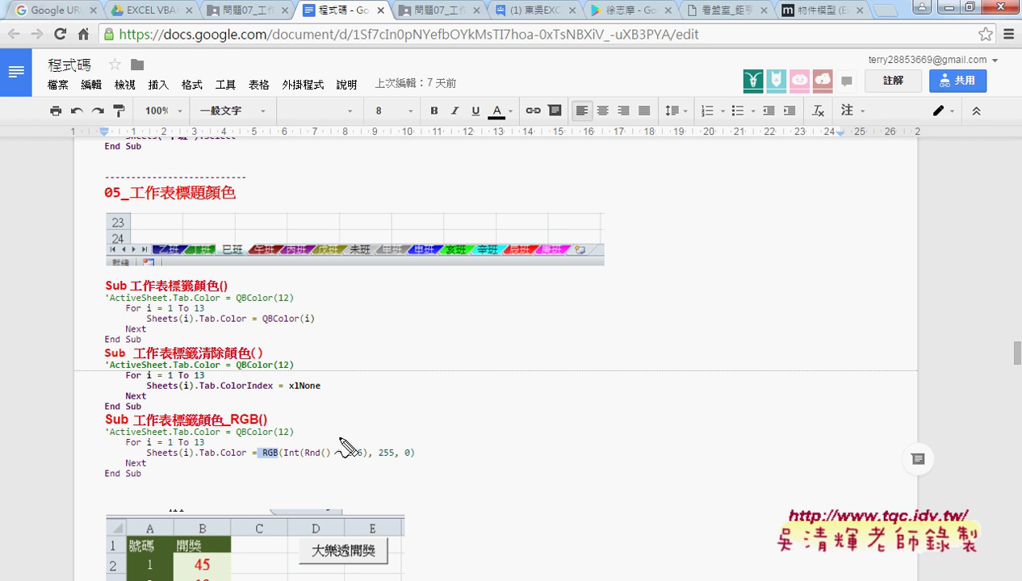
{"action": "left_click_drag", "start_coordinate": [272, 462], "coordinate": [257, 462]}
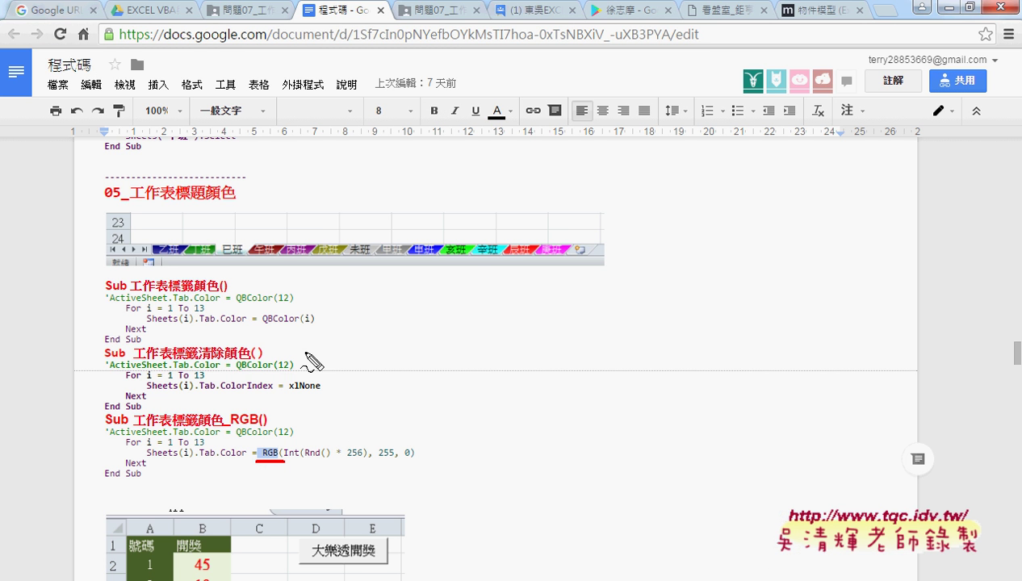
{"action": "left_click_drag", "start_coordinate": [298, 325], "coordinate": [264, 326]}
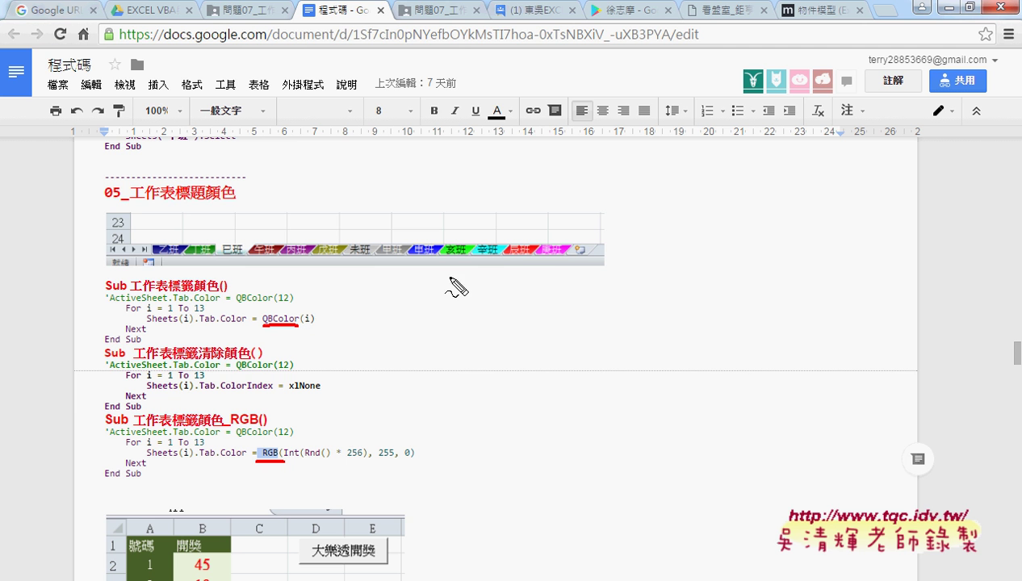
{"action": "mouse_move", "coordinate": [570, 266]}
{"action": "left_mouse_down"}
{"action": "mouse_move", "coordinate": [233, 260]}
{"action": "mouse_move", "coordinate": [570, 271]}
{"action": "left_mouse_up"}
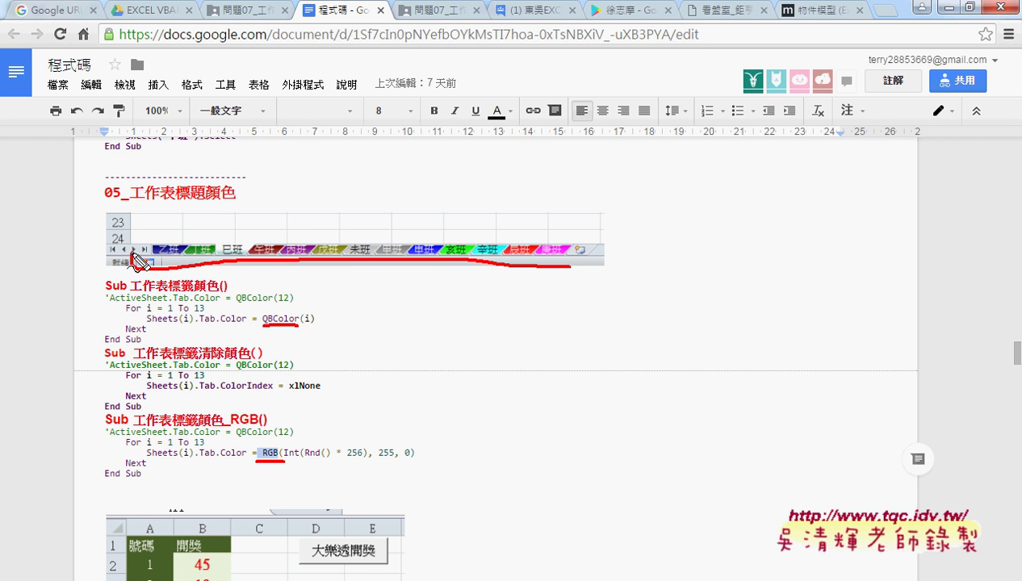
{"action": "mouse_move", "coordinate": [863, 328]}
{"action": "left_mouse_down"}
{"action": "mouse_move", "coordinate": [718, 269]}
{"action": "mouse_move", "coordinate": [626, 245]}
{"action": "left_mouse_up"}
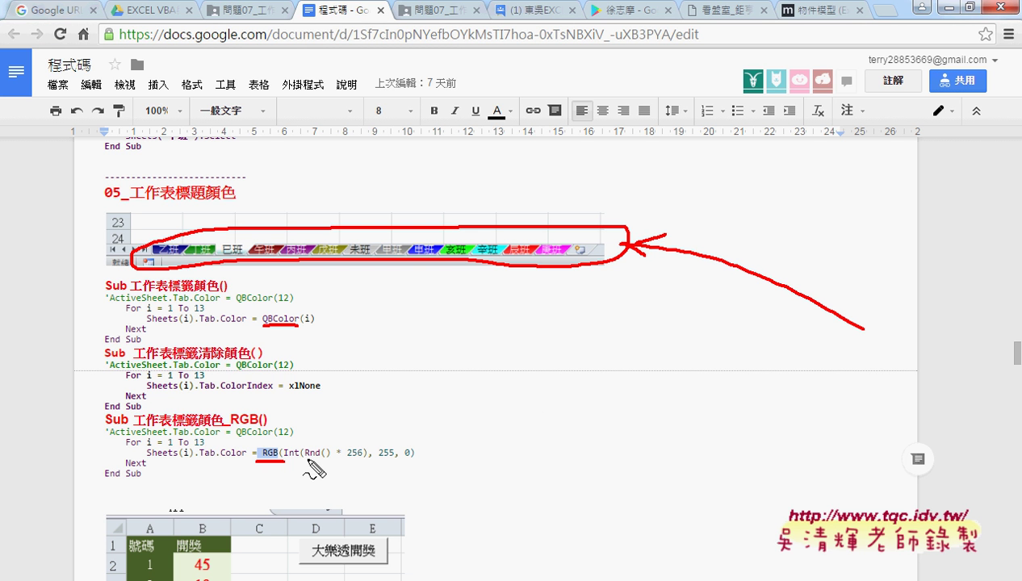
{"action": "left_click_drag", "start_coordinate": [307, 459], "coordinate": [328, 464]}
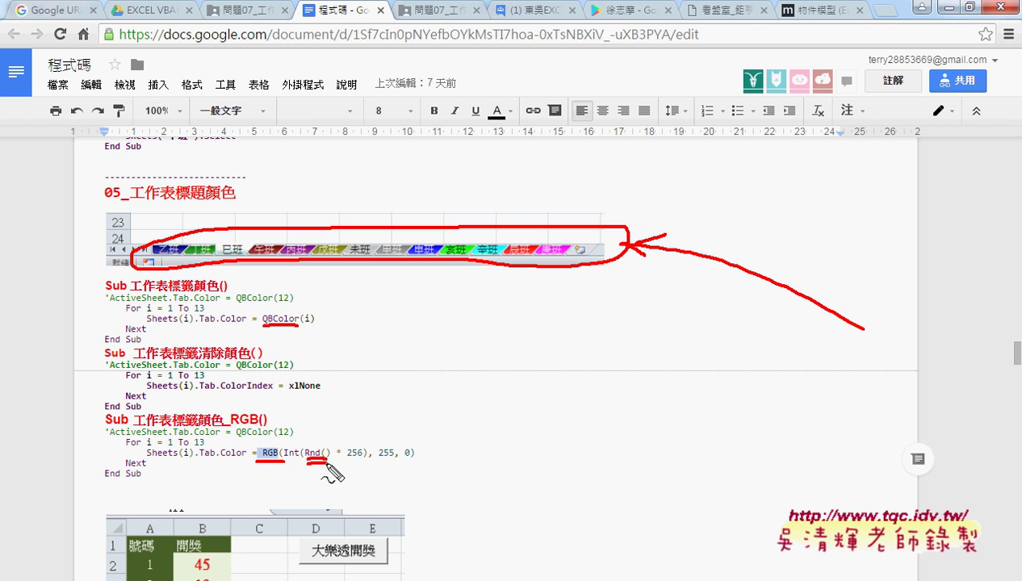
{"action": "left_click_drag", "start_coordinate": [258, 465], "coordinate": [284, 464]}
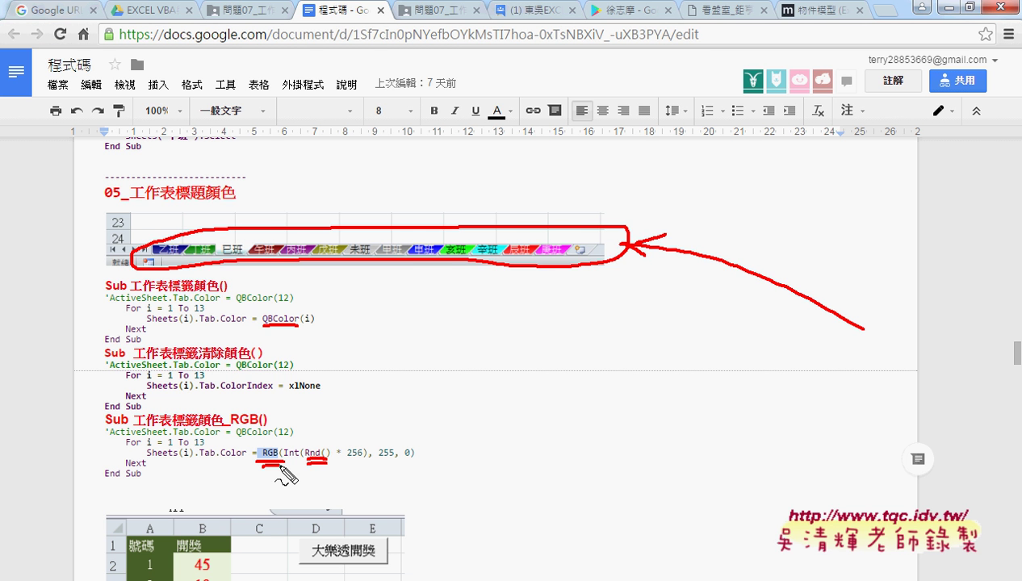
{"action": "key", "text": "Escape"}
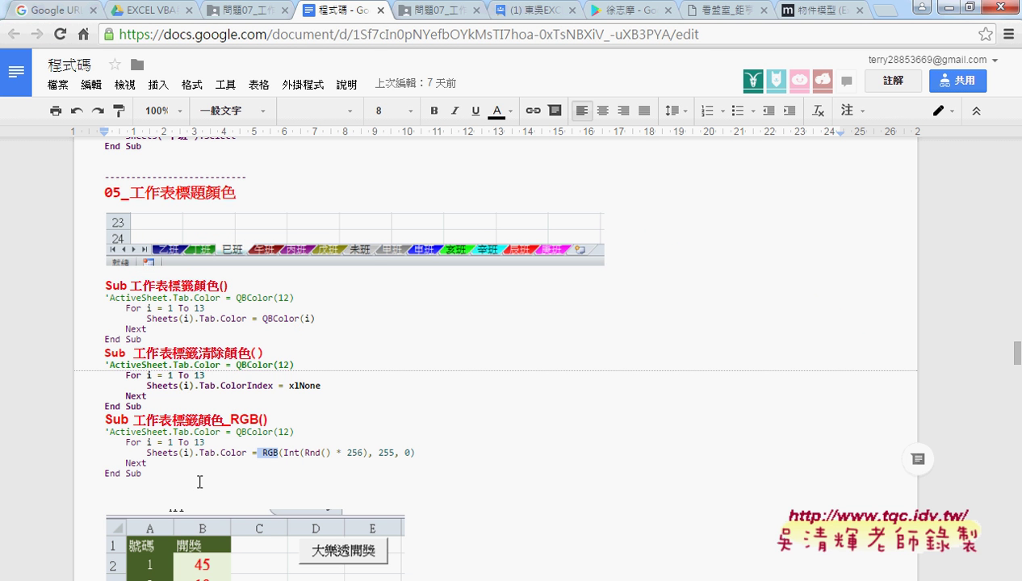
Copy the two tab-colour macros from the Google Docs notes.
{"action": "mouse_move", "coordinate": [171, 476]}
{"action": "left_mouse_down"}
{"action": "mouse_move", "coordinate": [100, 417]}
{"action": "mouse_move", "coordinate": [92, 370]}
{"action": "mouse_move", "coordinate": [207, 346]}
{"action": "left_mouse_up"}
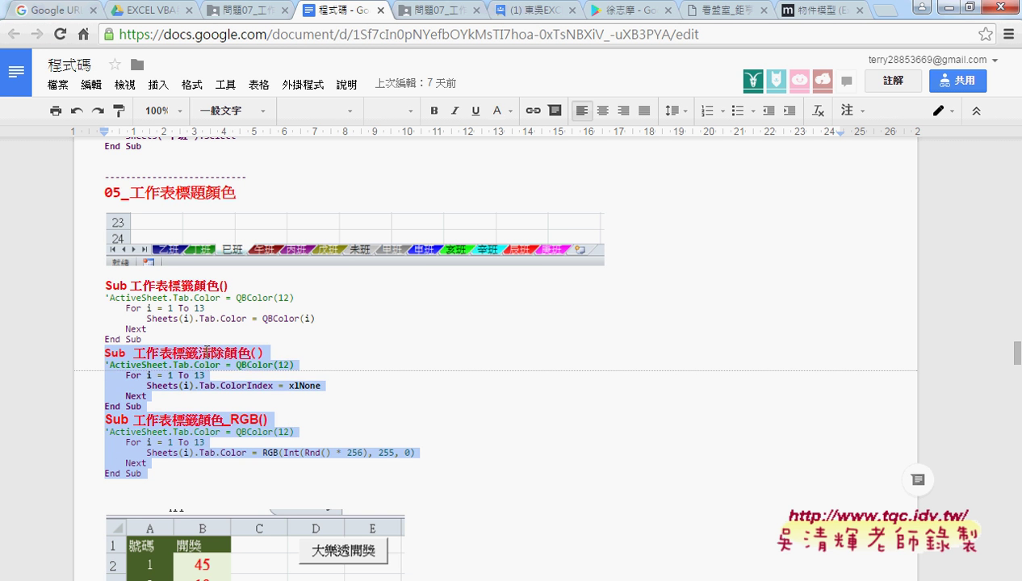
{"action": "right_click", "coordinate": [207, 347]}
{"action": "left_click", "coordinate": [273, 316]}
Paste the macros after the last End Sub in Excel's Module1.
{"action": "key", "text": "alt+Tab"}
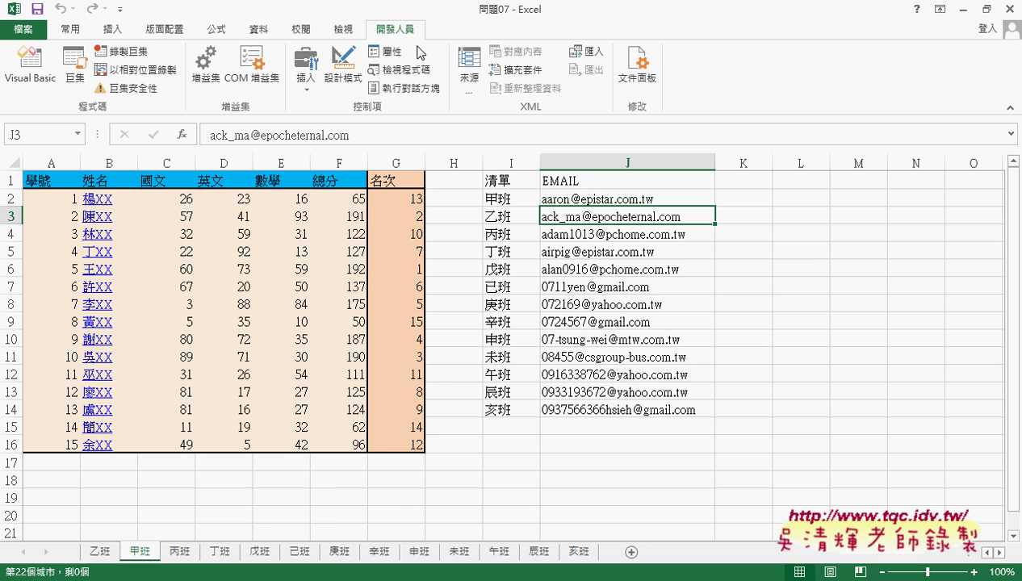
{"action": "left_click", "coordinate": [29, 67]}
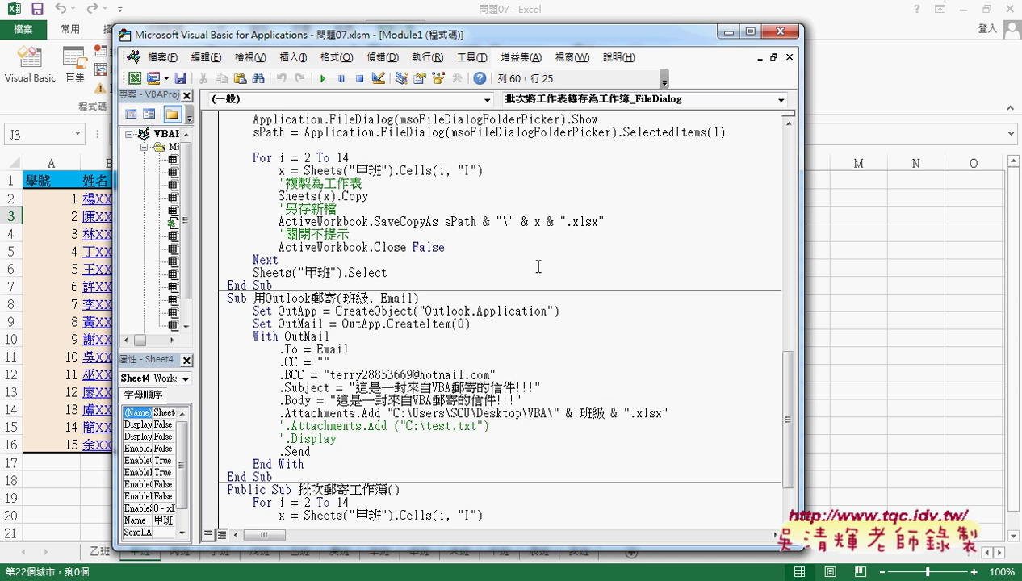
{"action": "scroll", "coordinate": [533, 263], "scroll_direction": "down", "scroll_amount": 2}
{"action": "left_click", "coordinate": [263, 514]}
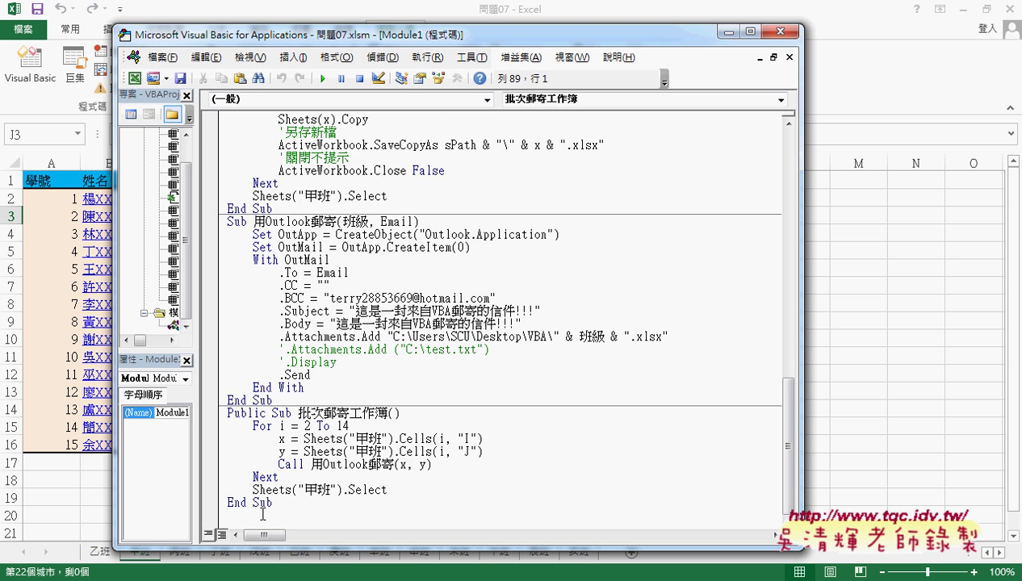
{"action": "type", "text": "Sub 工作表標籤清除顏色() 'ActiveSheet.Tab.Color = QBColor(12)     For i = 1 To 13         Sheets(i).Tab.ColorIndex = xlNone     Next End Sub Sub 工作表標籤顏色_RGB() 'ActiveSheet.Tab.Color = QBColor(12)     For i = 1 To 13         Sheets(i).Tab.Color = RGB(Int(Rnd() * 256), 255, 0)     Next End Sub"}
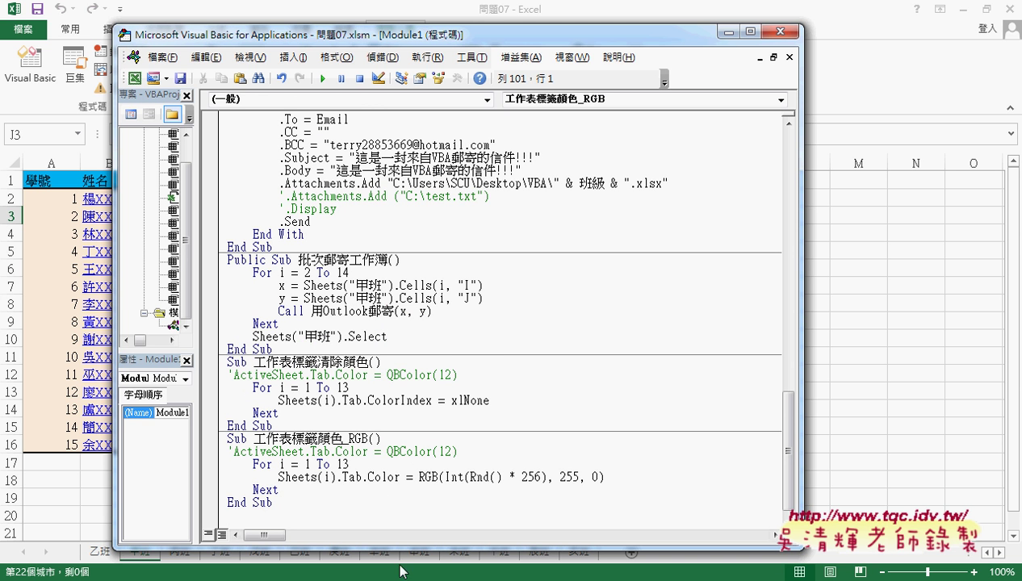
{"action": "left_click_drag", "start_coordinate": [413, 540], "coordinate": [414, 505]}
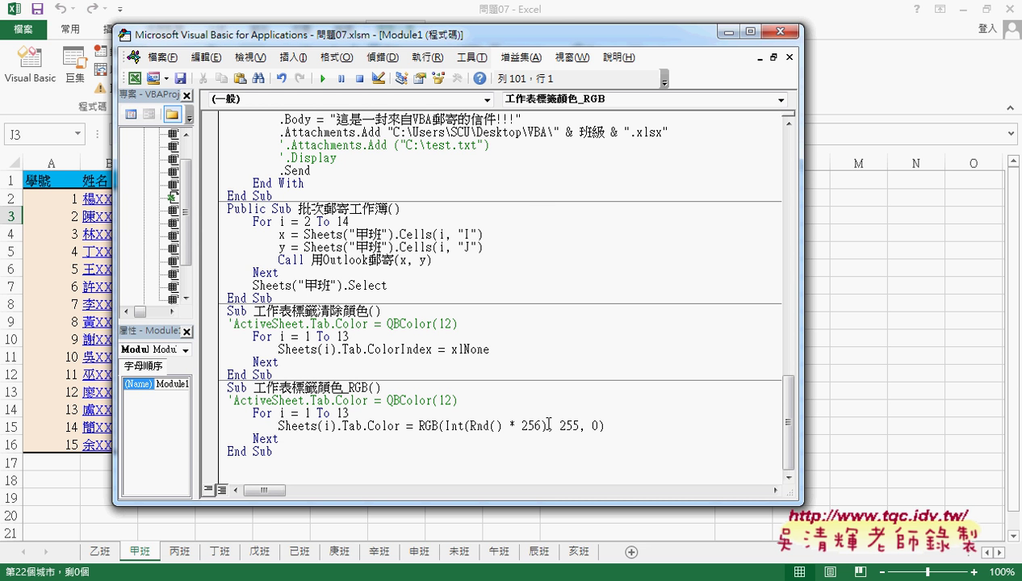
{"action": "left_click_drag", "start_coordinate": [545, 425], "coordinate": [444, 426]}
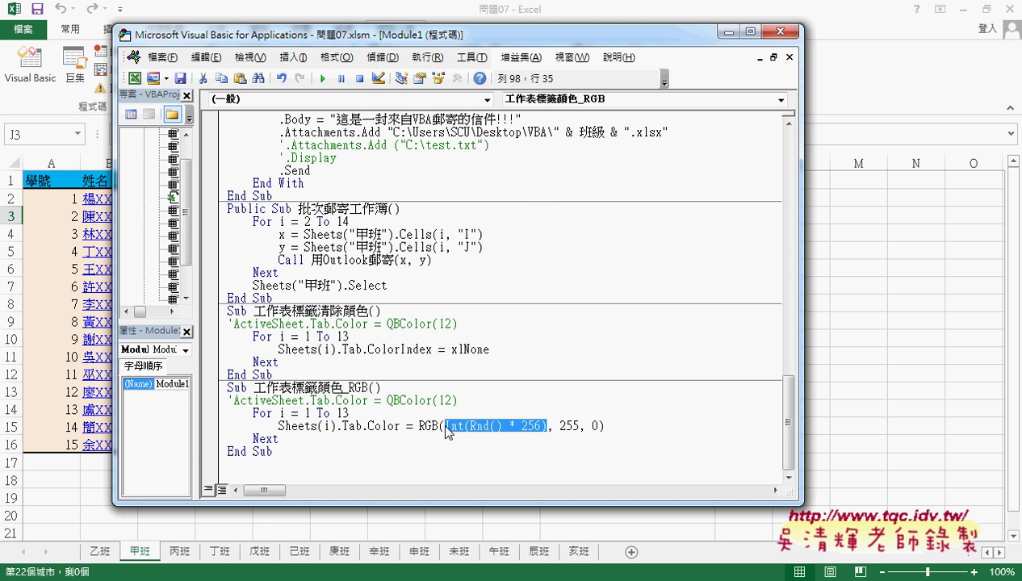
{"action": "left_click", "coordinate": [557, 425]}
{"action": "left_click", "coordinate": [585, 425]}
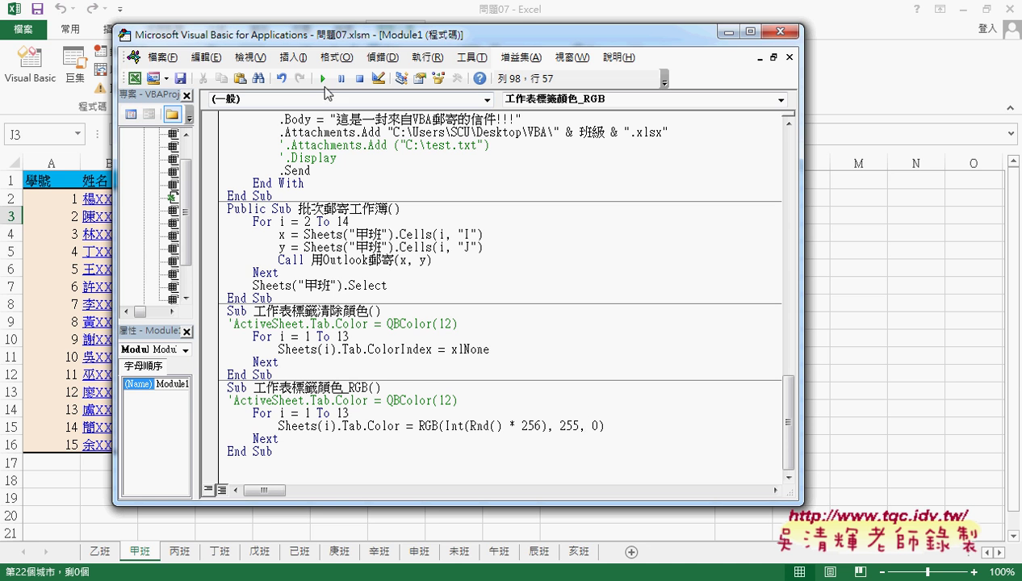
{"action": "left_click", "coordinate": [323, 78]}
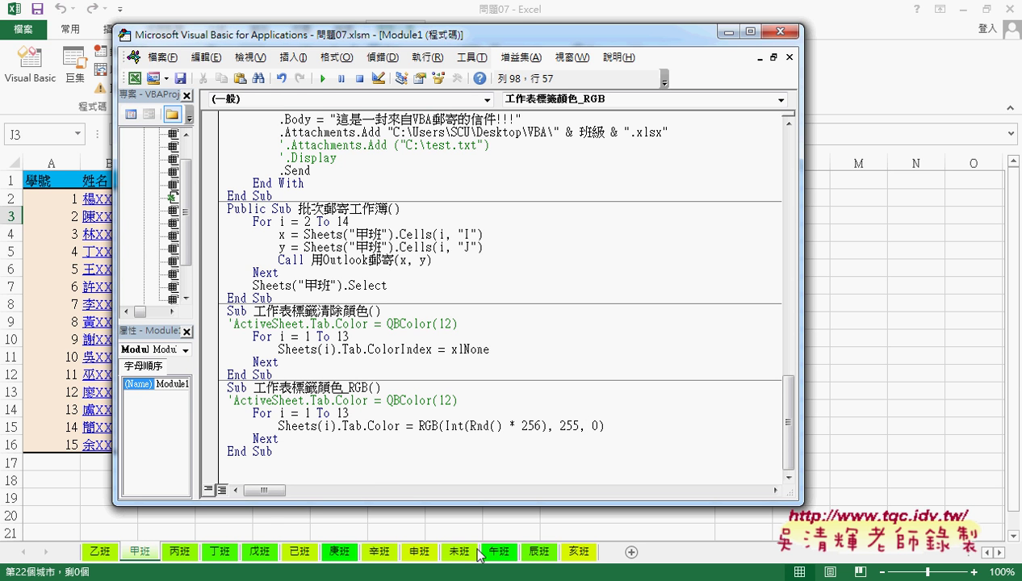
{"action": "left_click", "coordinate": [428, 350]}
{"action": "left_click", "coordinate": [325, 79]}
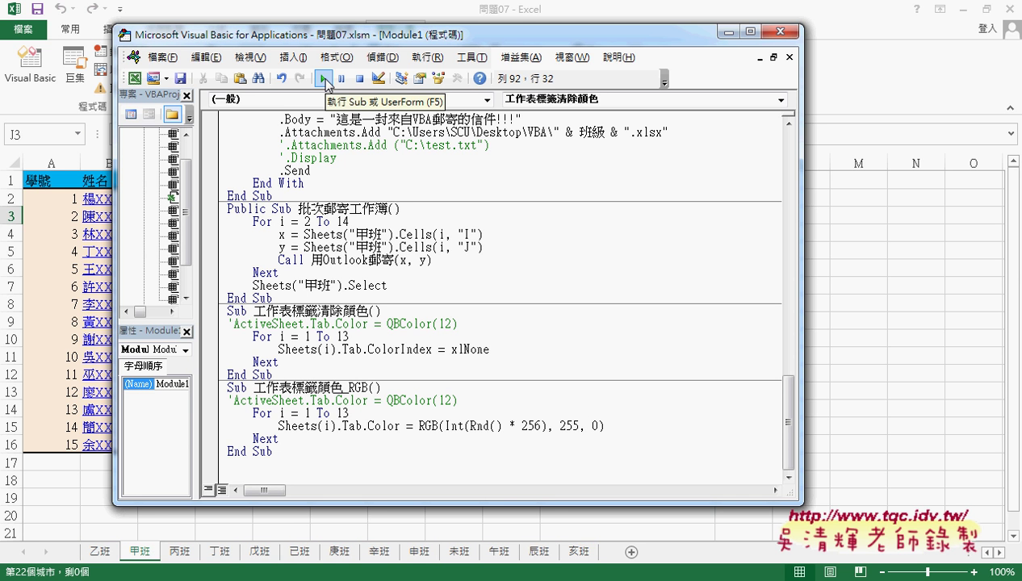
{"action": "left_click", "coordinate": [542, 425]}
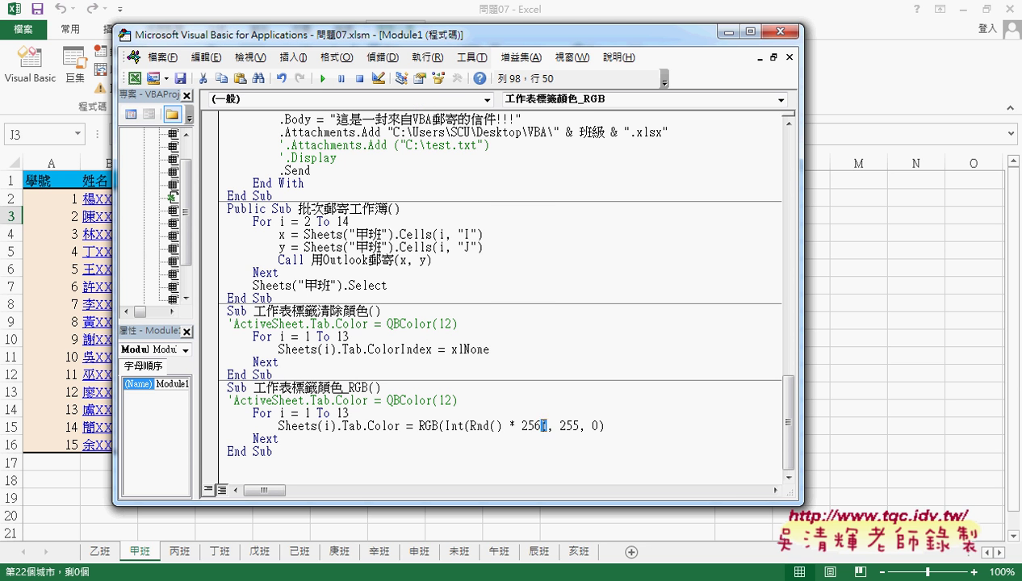
{"action": "left_click_drag", "start_coordinate": [543, 425], "coordinate": [444, 425]}
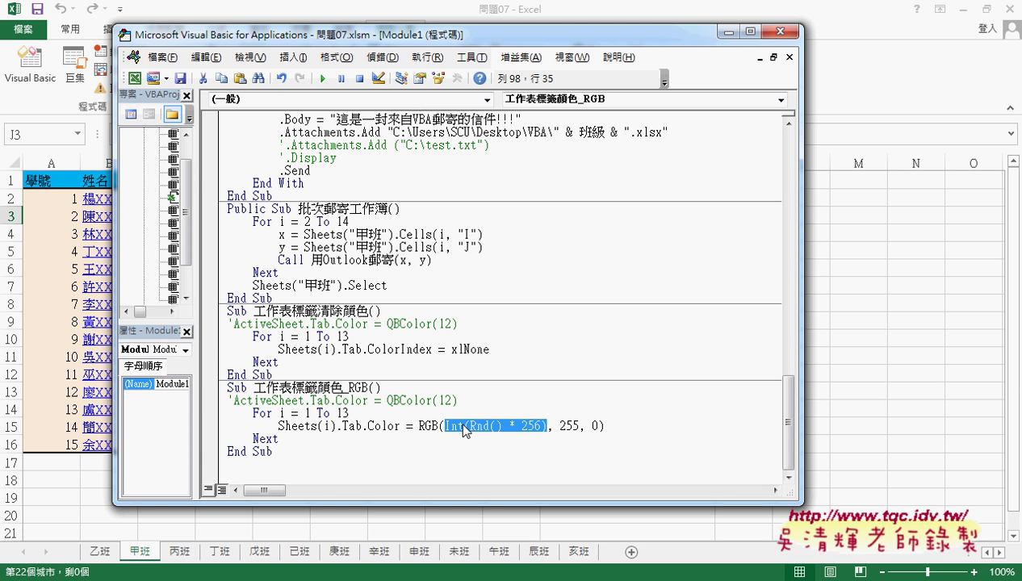
{"action": "left_click", "coordinate": [578, 425]}
{"action": "left_click", "coordinate": [601, 435]}
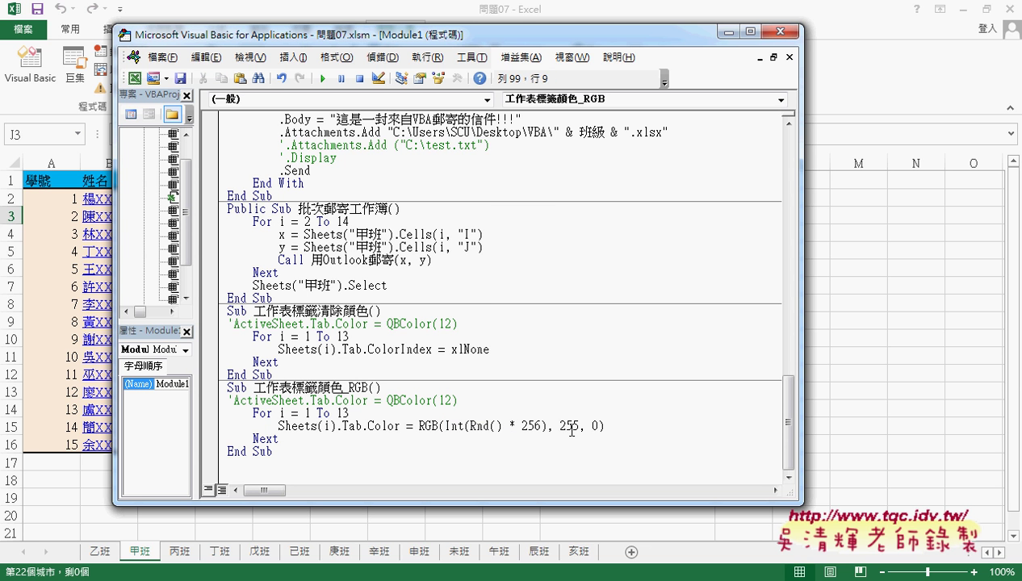
{"action": "left_click_drag", "start_coordinate": [543, 425], "coordinate": [444, 425]}
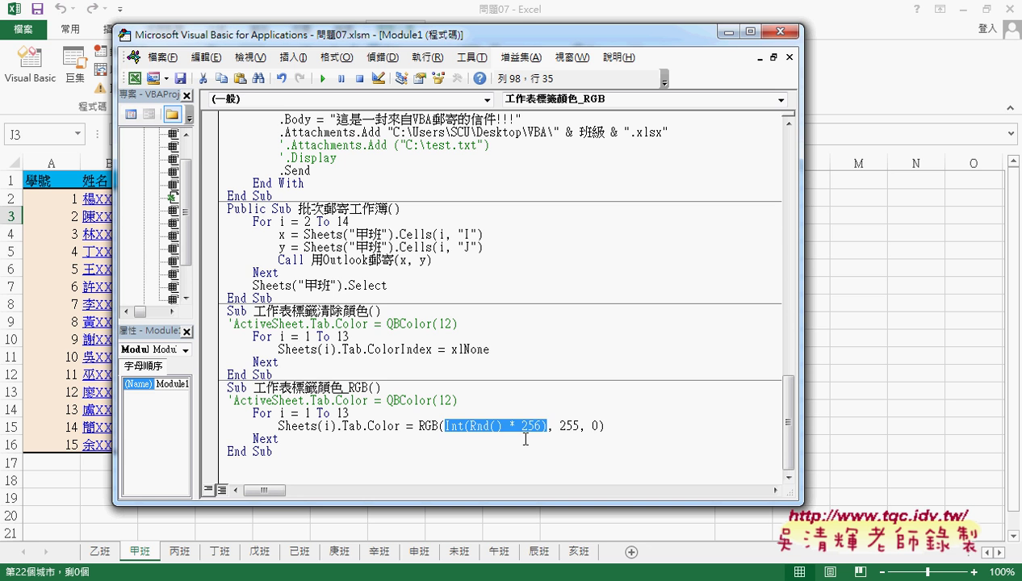
In the enlarged Immediate window, evaluate ? rnd() twice, printing 0.3735362 and 0.79048.
{"action": "key", "text": "ctrl+g"}
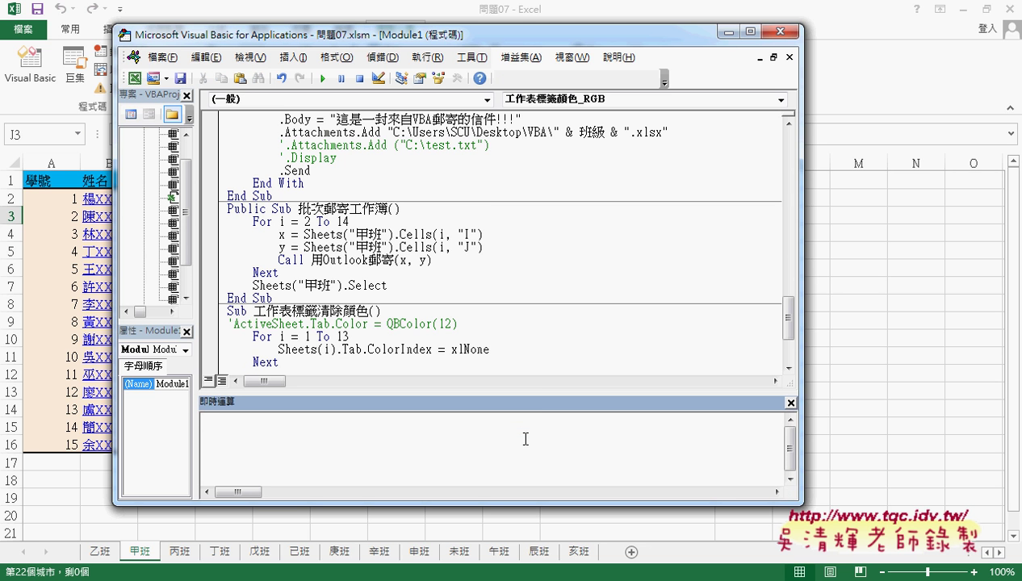
{"action": "left_click_drag", "start_coordinate": [544, 394], "coordinate": [544, 336]}
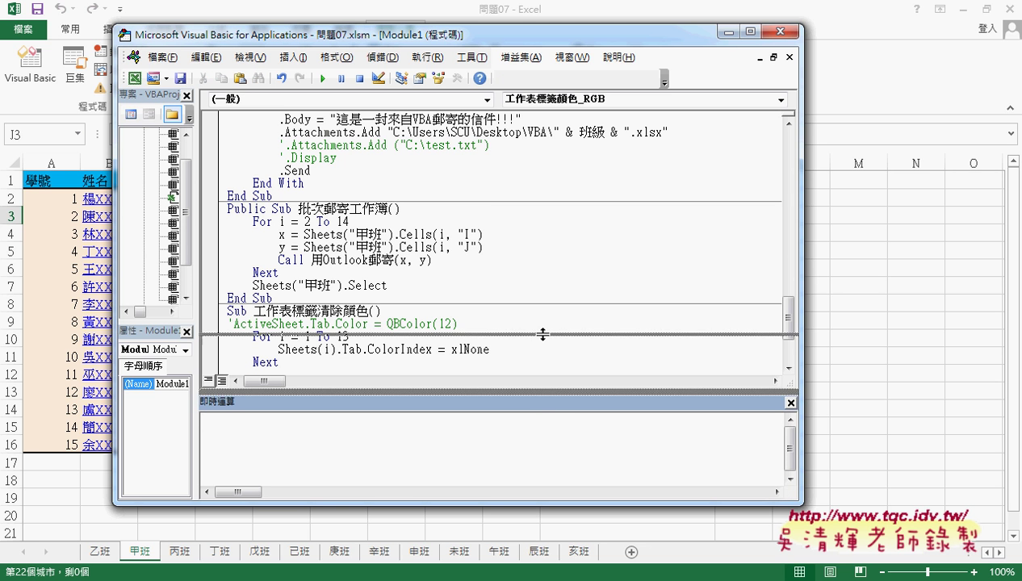
{"action": "type", "text": "? "}
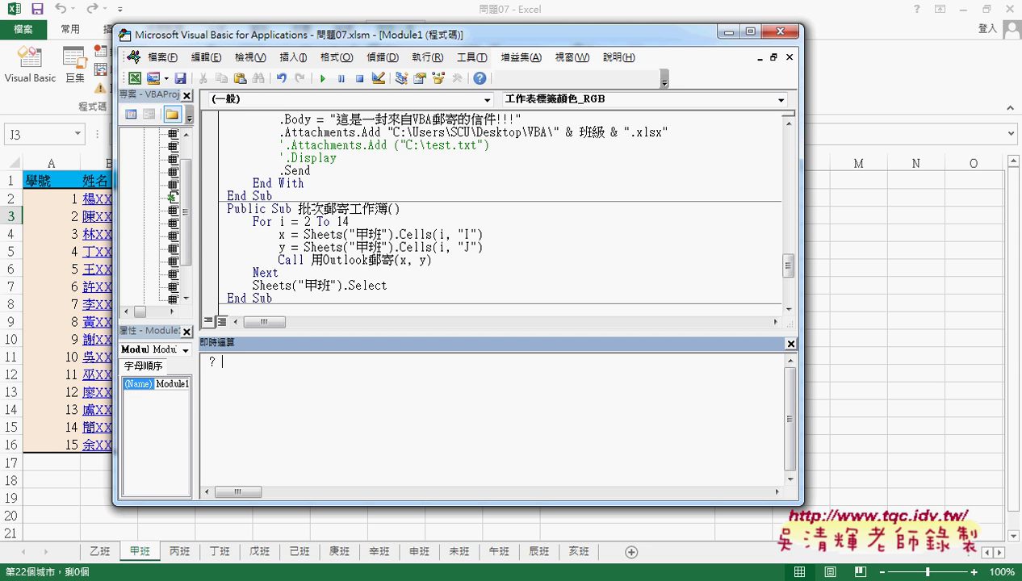
{"action": "type", "text": "rn"}
{"action": "type", "text": "d("}
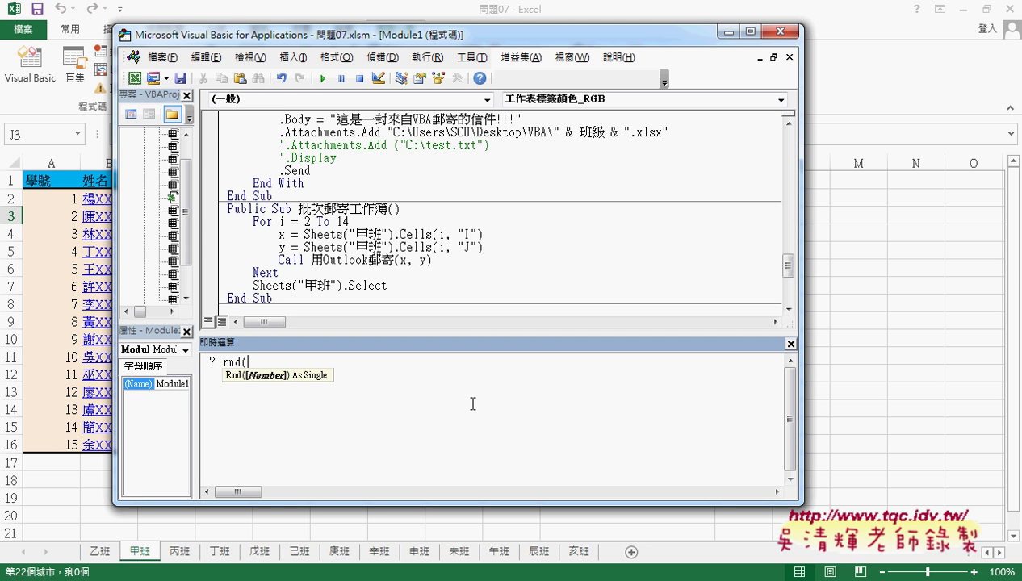
{"action": "type", "text": ")"}
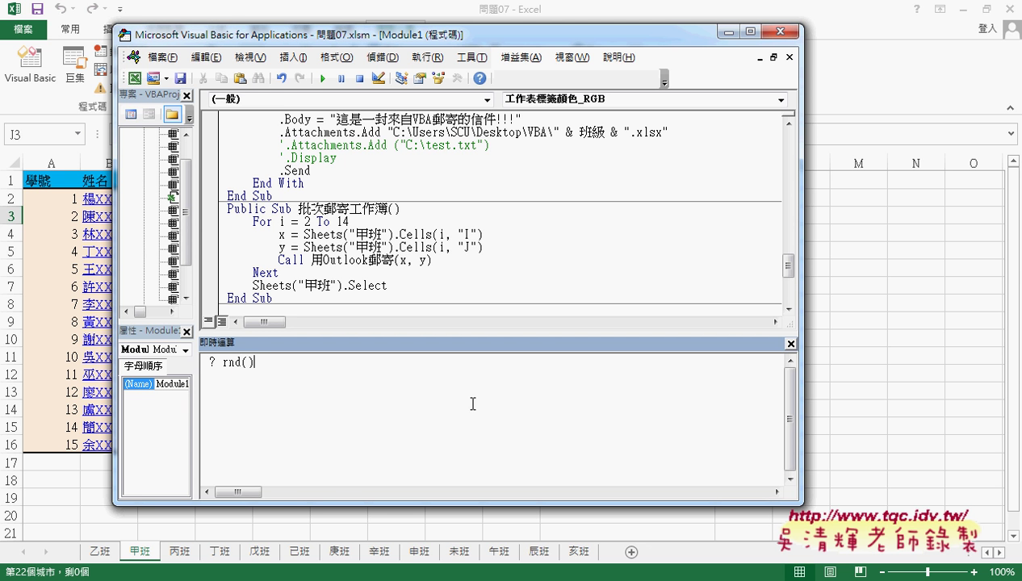
{"action": "key", "text": "BackSpace"}
{"action": "type", "text": ")"}
{"action": "key", "text": "Return"}
{"action": "key", "text": "Up"}
{"action": "key", "text": "Up"}
{"action": "key", "text": "Right"}
{"action": "key", "text": "Right"}
{"action": "key", "text": "Right"}
{"action": "key", "text": "Return"}
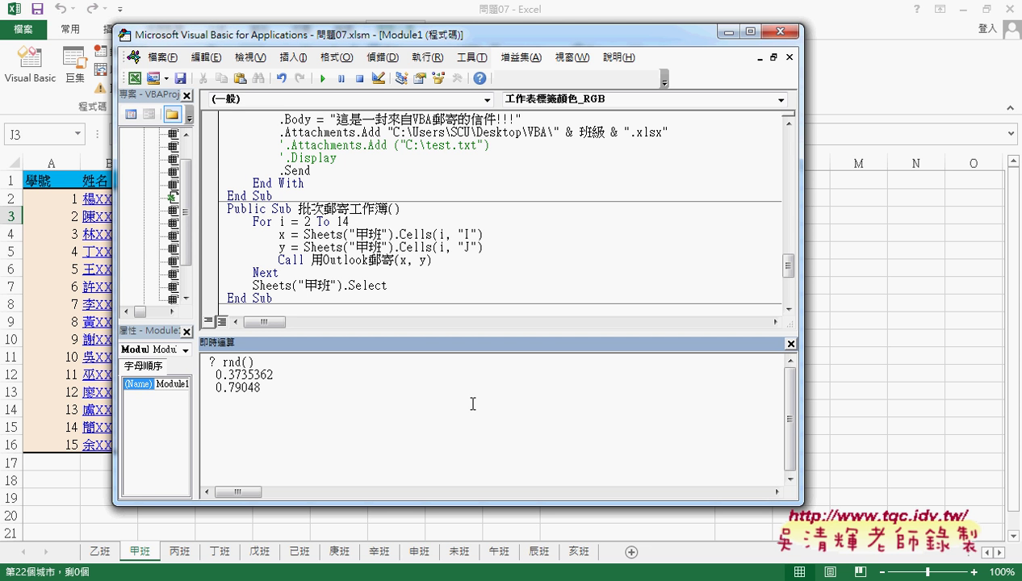
Append *255 to the rnd() expression in the Immediate window.
{"action": "left_click_drag", "start_coordinate": [224, 361], "coordinate": [254, 362]}
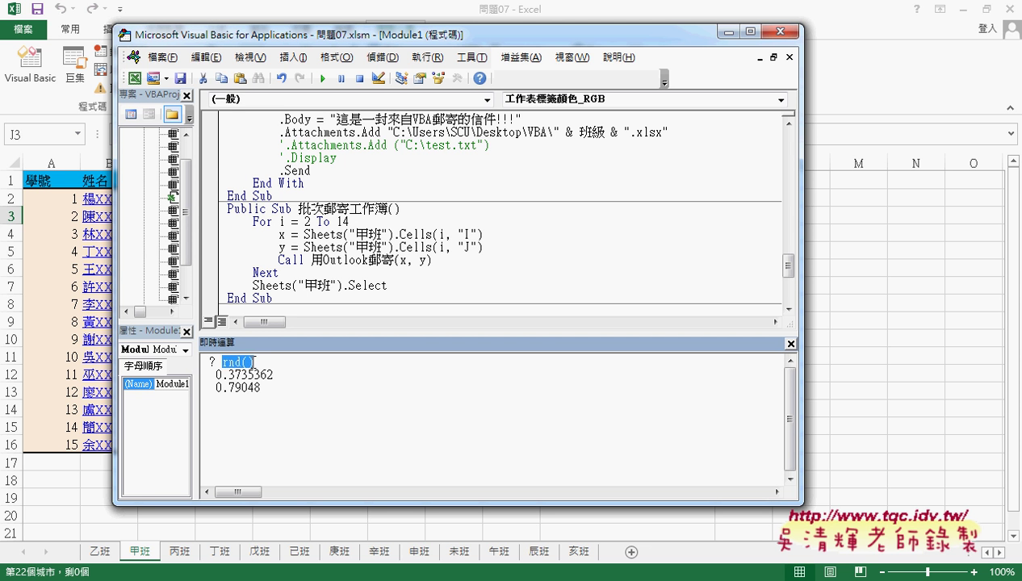
{"action": "left_click", "coordinate": [266, 364]}
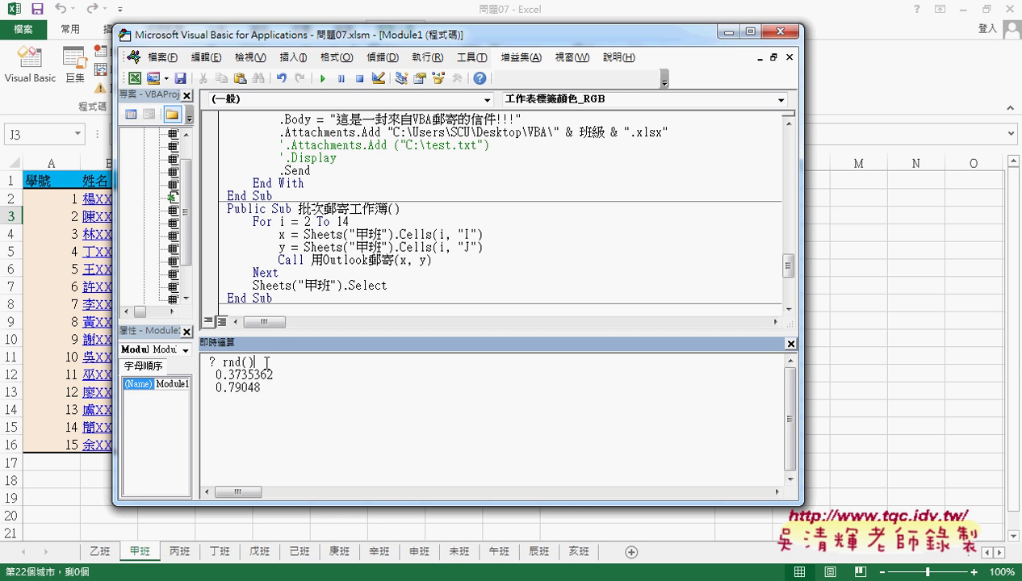
{"action": "type", "text": "*255"}
Rewrite the test as int(rnd()*256) and evaluate it, printing the whole number 246.
{"action": "key", "text": "Left"}
{"action": "key", "text": "Left"}
{"action": "key", "text": "Left"}
{"action": "key", "text": "Left"}
{"action": "type", "text": "int"}
{"action": "type", "text": "("}
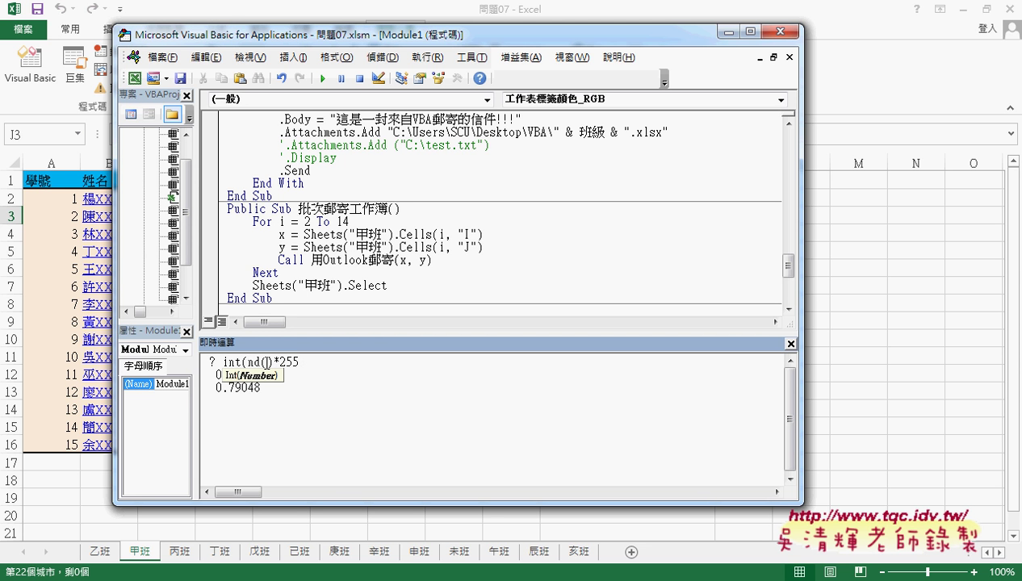
{"action": "key", "text": "Right"}
{"action": "key", "text": "Right"}
{"action": "key", "text": "Right"}
{"action": "key", "text": "Right"}
{"action": "key", "text": "Right"}
{"action": "key", "text": "Right"}
{"action": "key", "text": "Right"}
{"action": "type", "text": ")"}
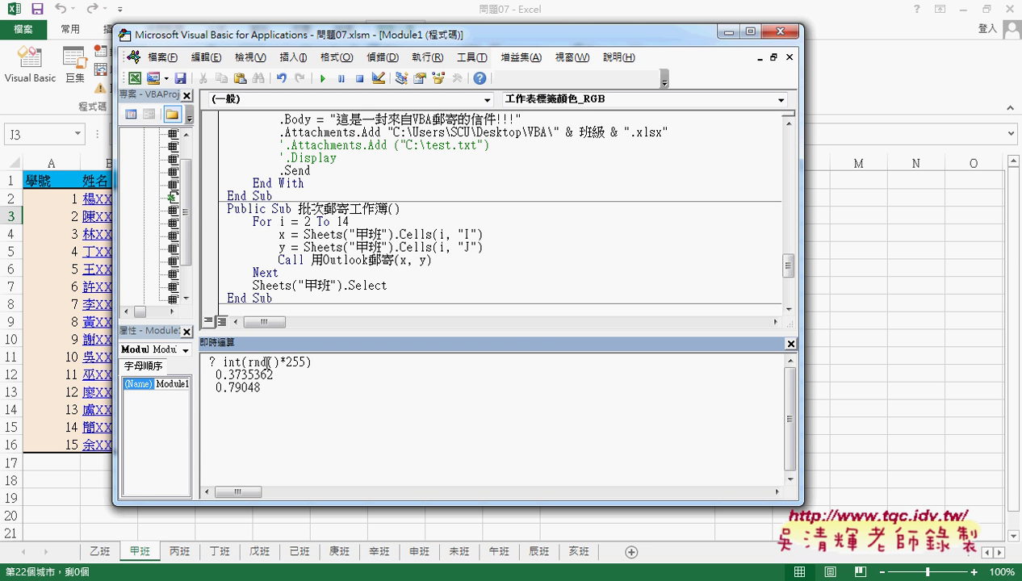
{"action": "key", "text": "shift+Left"}
{"action": "key", "text": "shift+Left"}
{"action": "key", "text": "shift+Right"}
{"action": "type", "text": "6"}
{"action": "left_click_drag", "start_coordinate": [312, 363], "coordinate": [224, 363]}
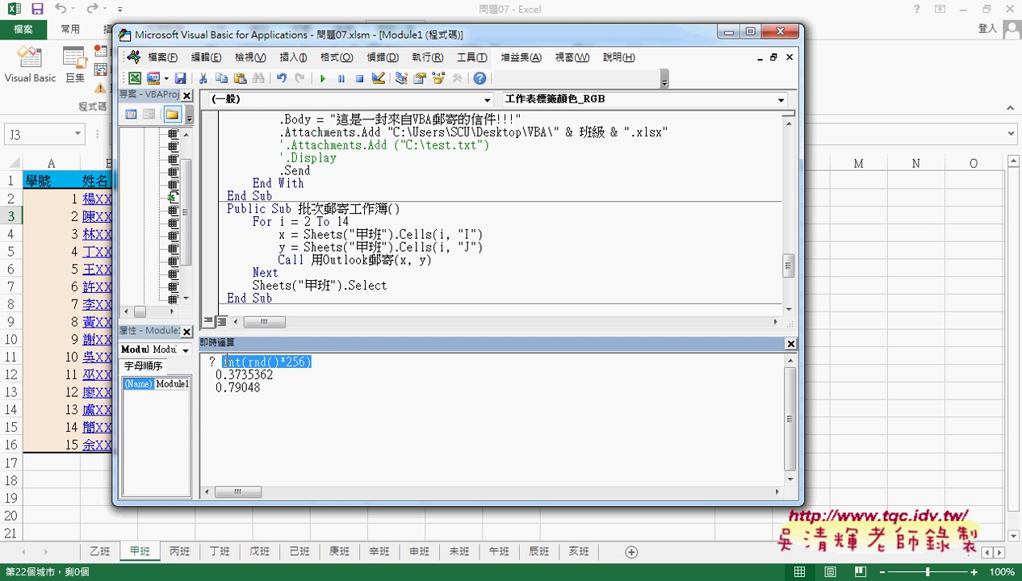
{"action": "left_click", "coordinate": [352, 360]}
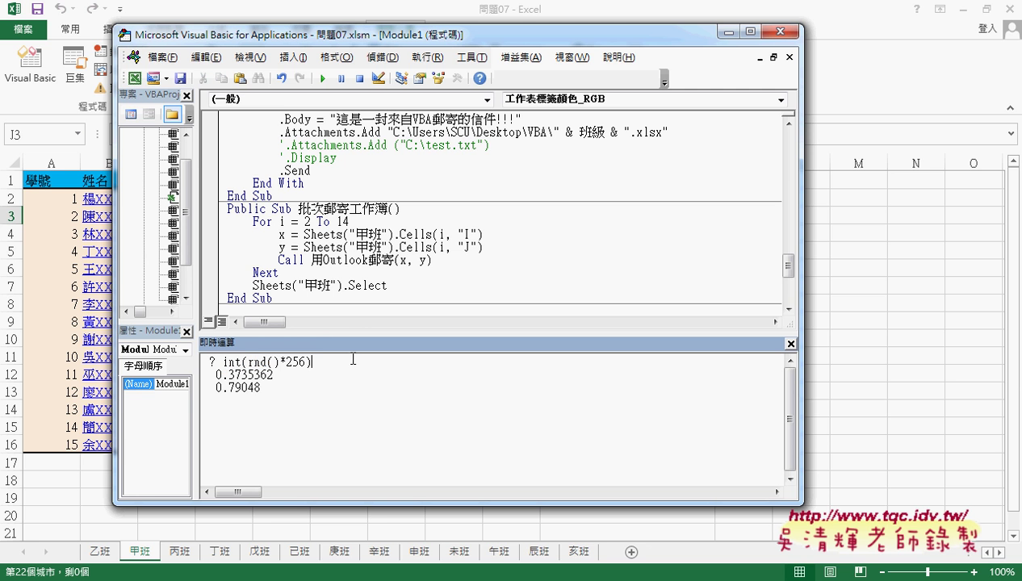
{"action": "key", "text": "Return"}
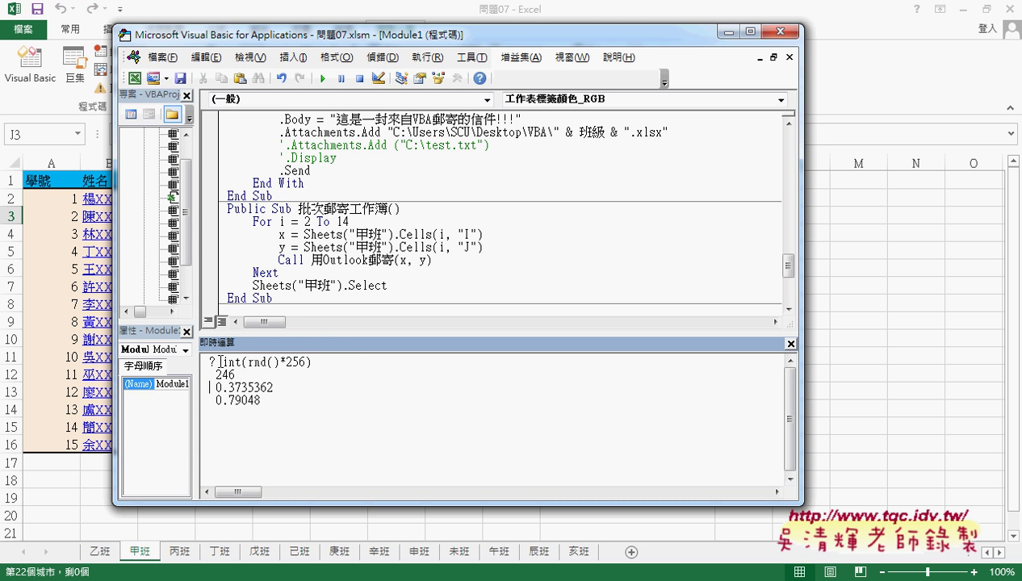
Highlight the int and rnd() parts, then re-evaluate int(rnd()*256) to print 223.
{"action": "double_click", "coordinate": [230, 362]}
{"action": "mouse_move", "coordinate": [248, 361]}
{"action": "left_mouse_down"}
{"action": "mouse_move", "coordinate": [280, 362]}
{"action": "mouse_move", "coordinate": [249, 365]}
{"action": "left_mouse_up"}
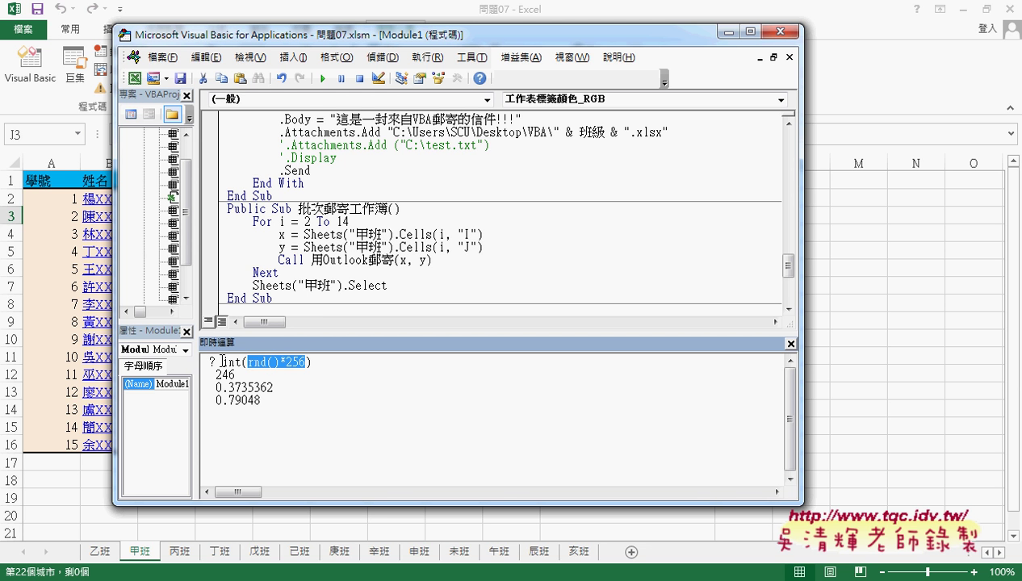
{"action": "left_click", "coordinate": [326, 367]}
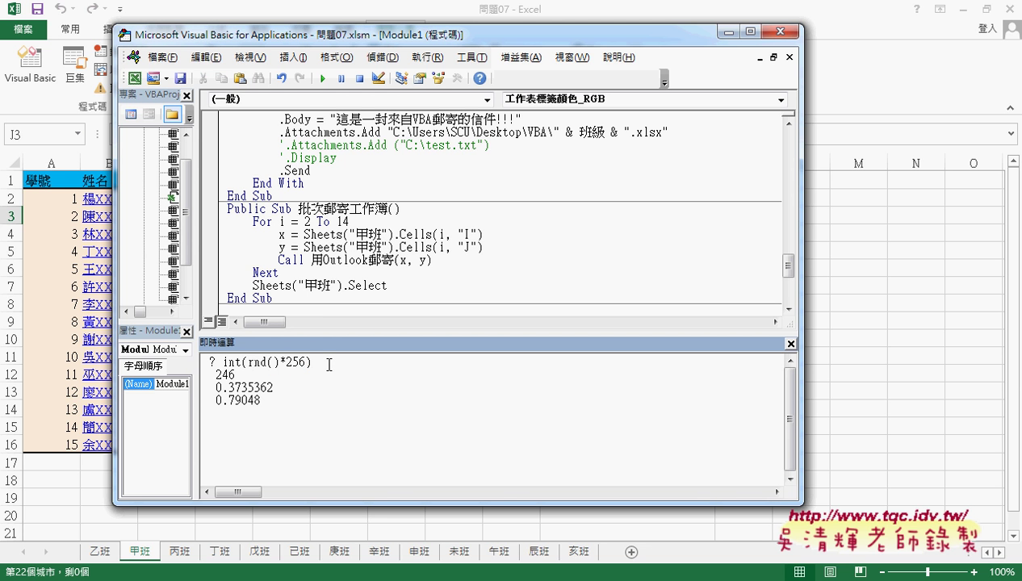
{"action": "key", "text": "Return"}
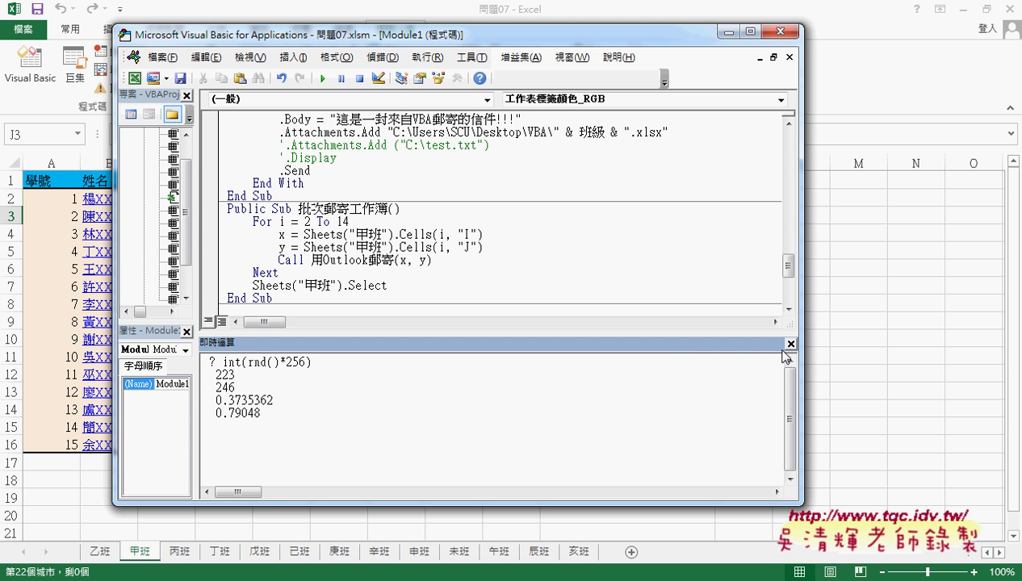
Copy int(rnd()*256) from the Immediate window and close the window.
{"action": "left_click_drag", "start_coordinate": [315, 363], "coordinate": [223, 362]}
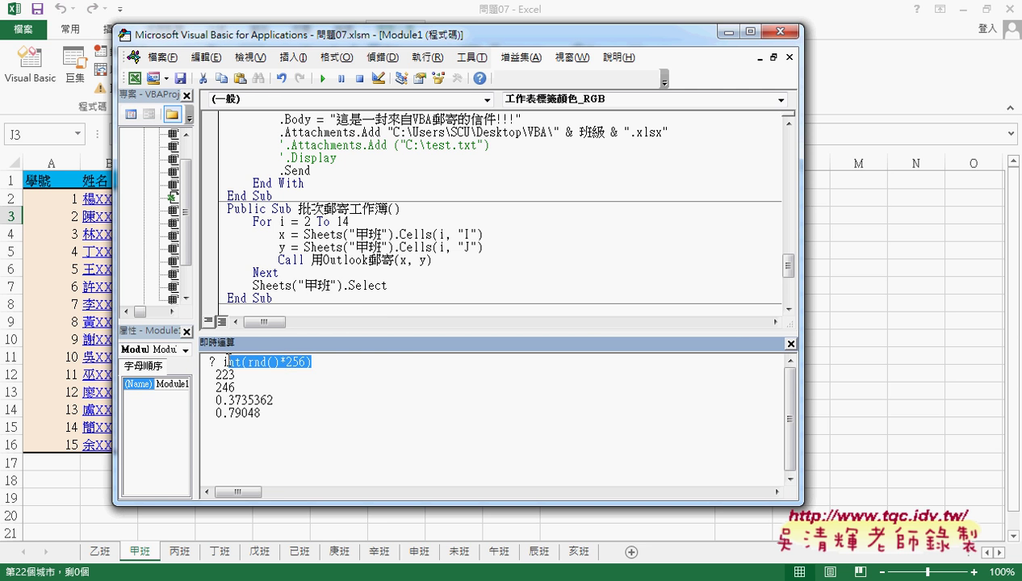
{"action": "right_click", "coordinate": [262, 368]}
{"action": "left_click", "coordinate": [294, 392]}
{"action": "left_click", "coordinate": [793, 345]}
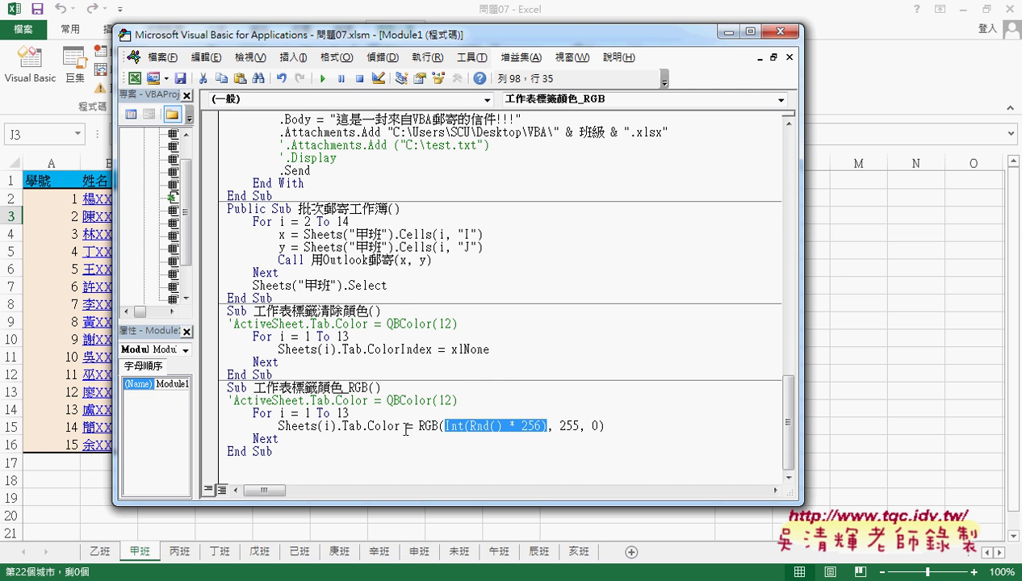
Paste Int(Rnd() * 256) as the red, green and blue arguments of the Sheets(i).Tab.Color line.
{"action": "right_click", "coordinate": [474, 434]}
{"action": "left_click", "coordinate": [524, 224]}
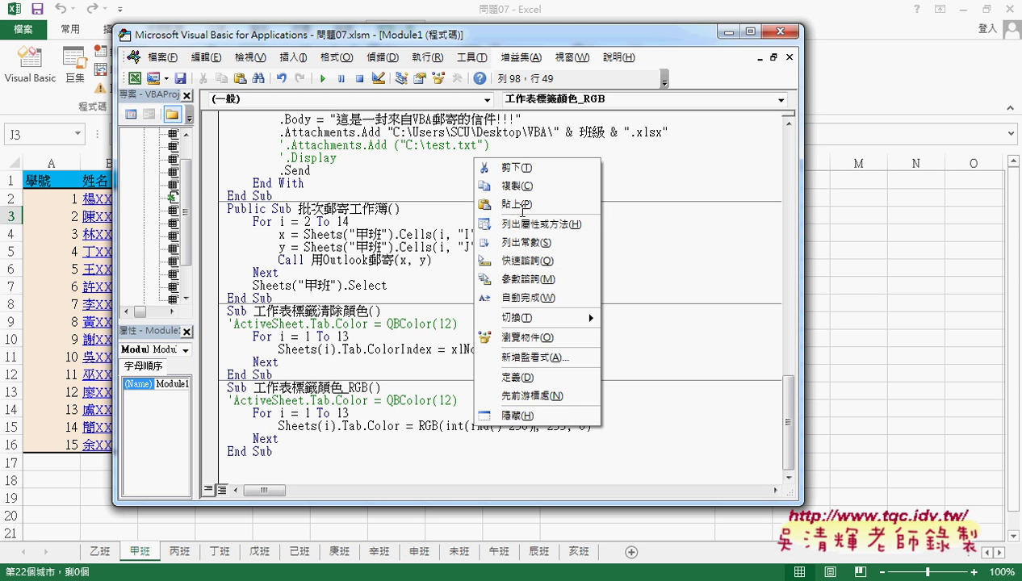
{"action": "double_click", "coordinate": [552, 425]}
{"action": "right_click", "coordinate": [553, 425]}
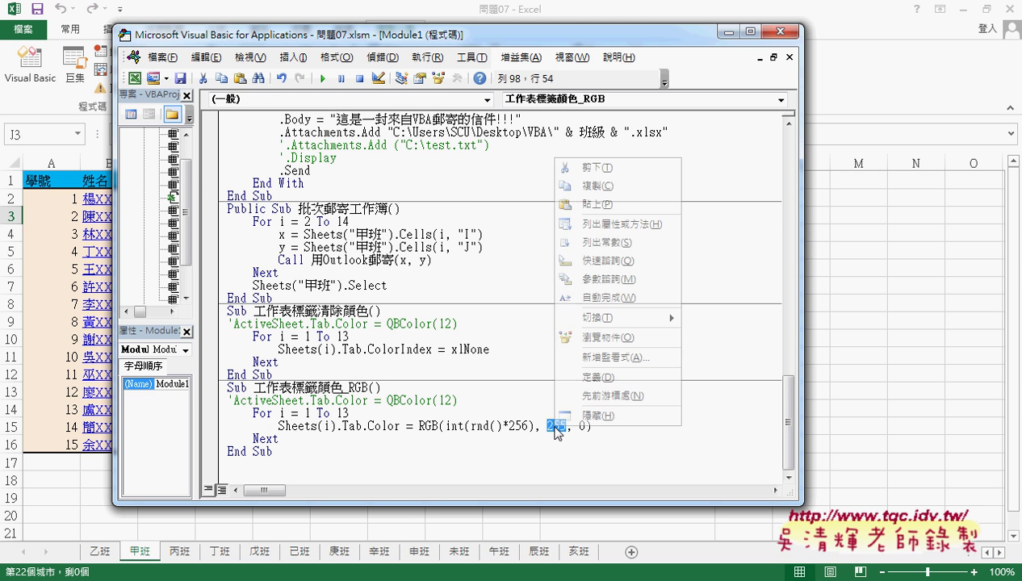
{"action": "left_click", "coordinate": [597, 204]}
{"action": "double_click", "coordinate": [652, 426]}
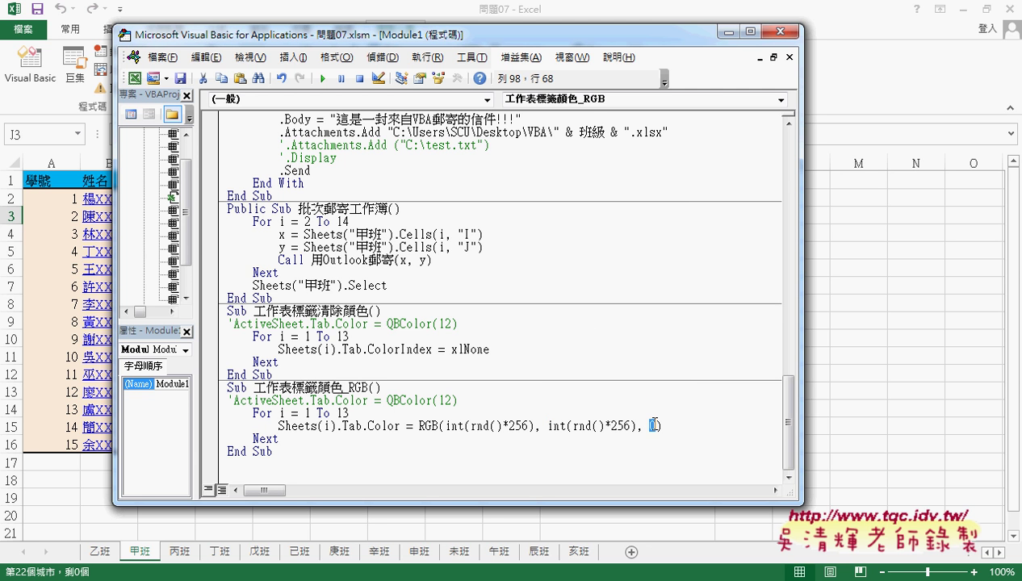
{"action": "right_click", "coordinate": [652, 428]}
{"action": "left_click", "coordinate": [684, 205]}
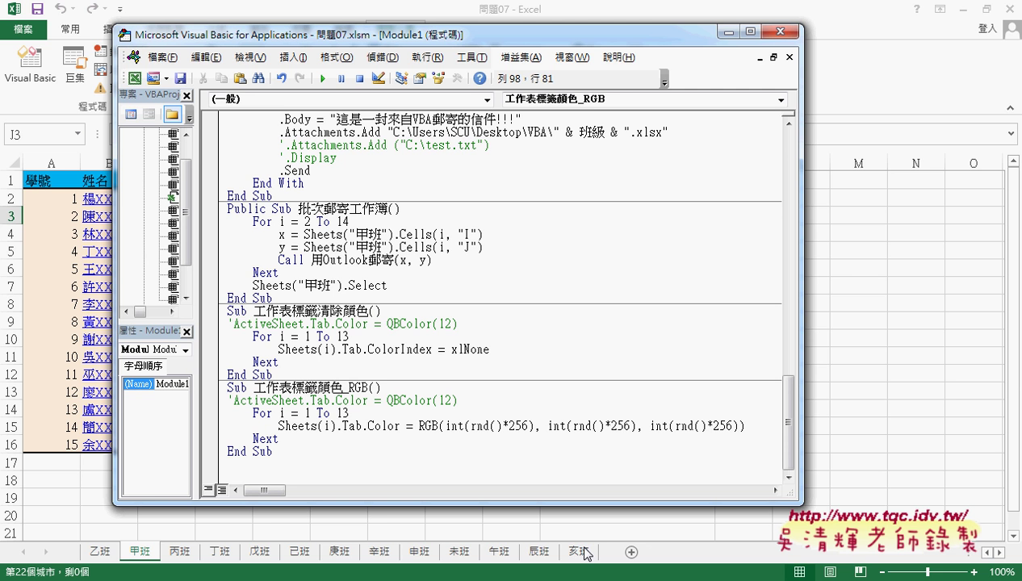
Review the loop start, Sheets(i).Tab.Color reference and full RGB expression in the macro.
{"action": "left_click", "coordinate": [281, 413]}
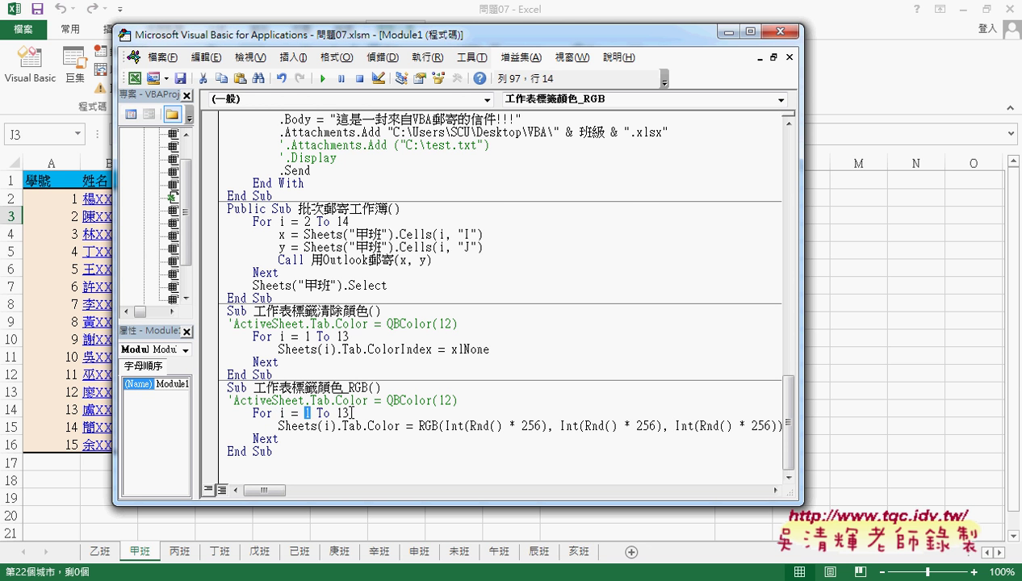
{"action": "left_click", "coordinate": [358, 412]}
{"action": "left_click_drag", "start_coordinate": [278, 425], "coordinate": [361, 425]}
{"action": "left_click", "coordinate": [361, 425]}
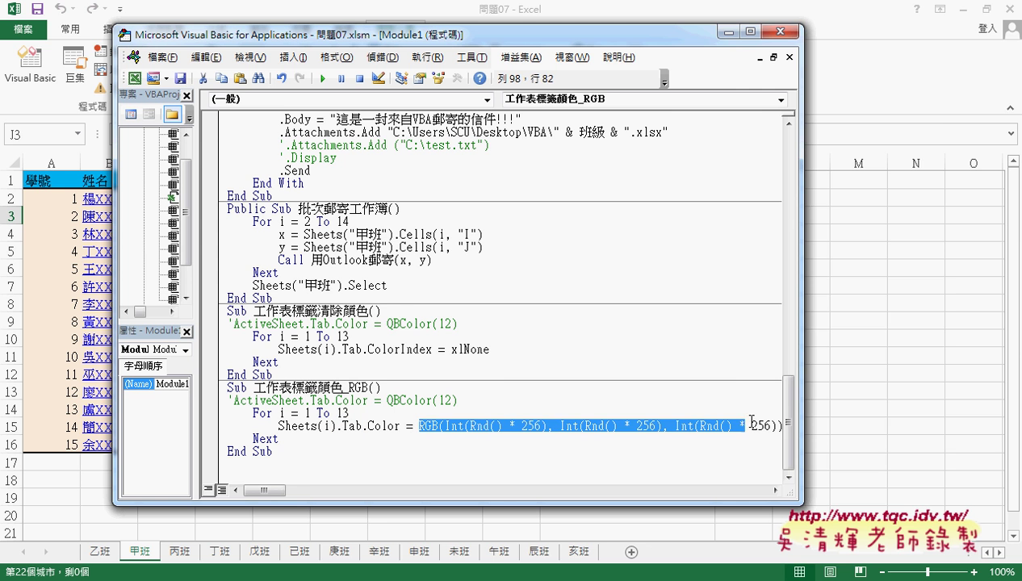
{"action": "left_click_drag", "start_coordinate": [419, 425], "coordinate": [933, 417]}
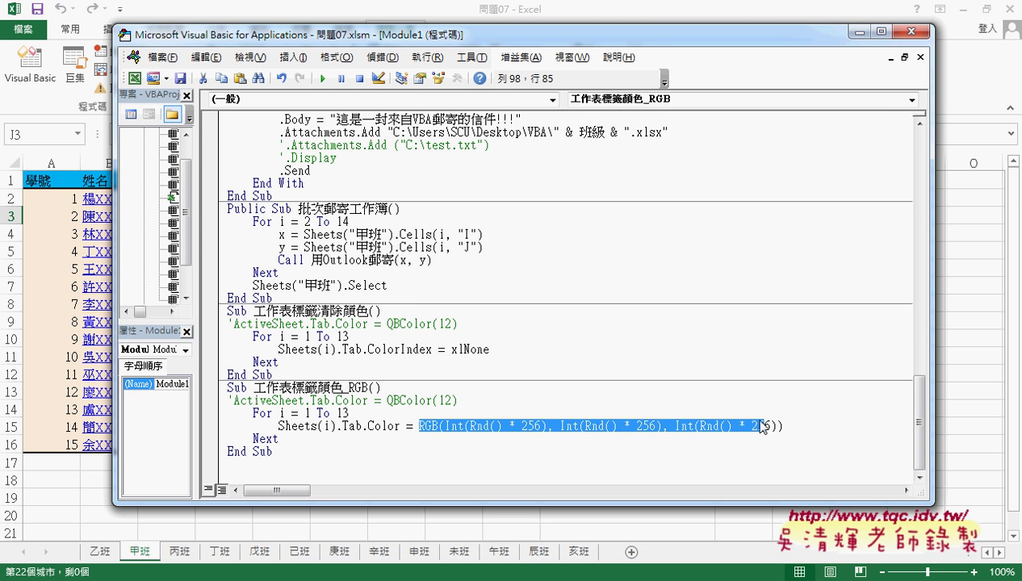
{"action": "left_click", "coordinate": [756, 423]}
{"action": "left_click", "coordinate": [473, 425]}
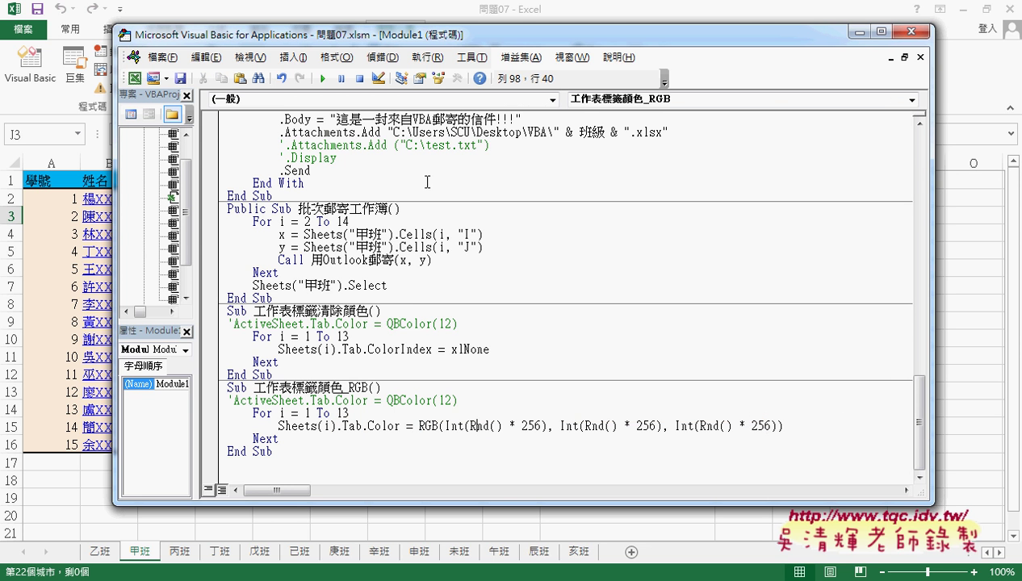
Run the 工作表標籤顏色_RGB macro five times, recolouring the sheet tabs randomly each run.
{"action": "left_click", "coordinate": [325, 80]}
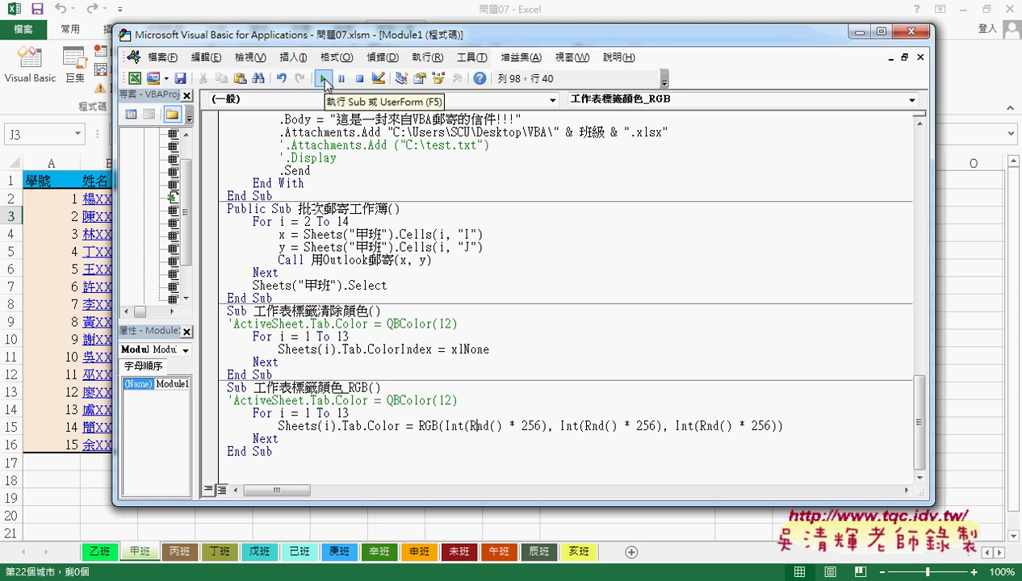
{"action": "left_click", "coordinate": [325, 80]}
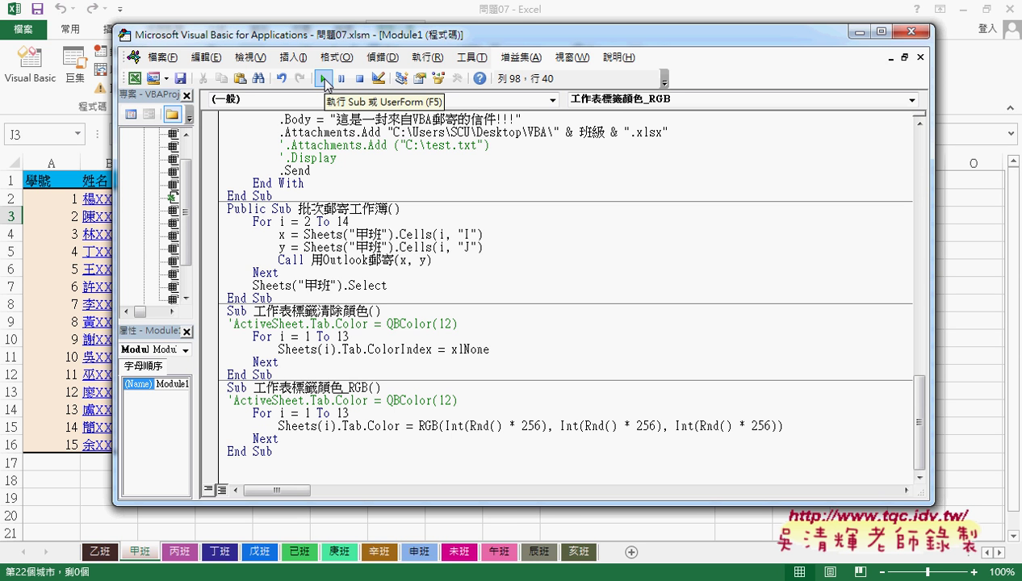
{"action": "left_click", "coordinate": [326, 81]}
{"action": "left_click", "coordinate": [325, 80]}
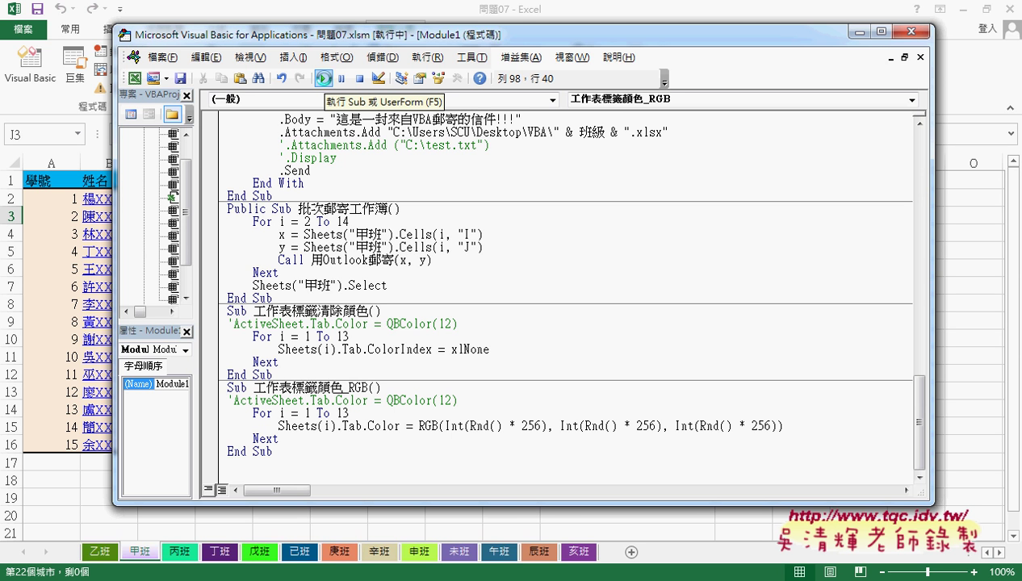
{"action": "left_click", "coordinate": [325, 80]}
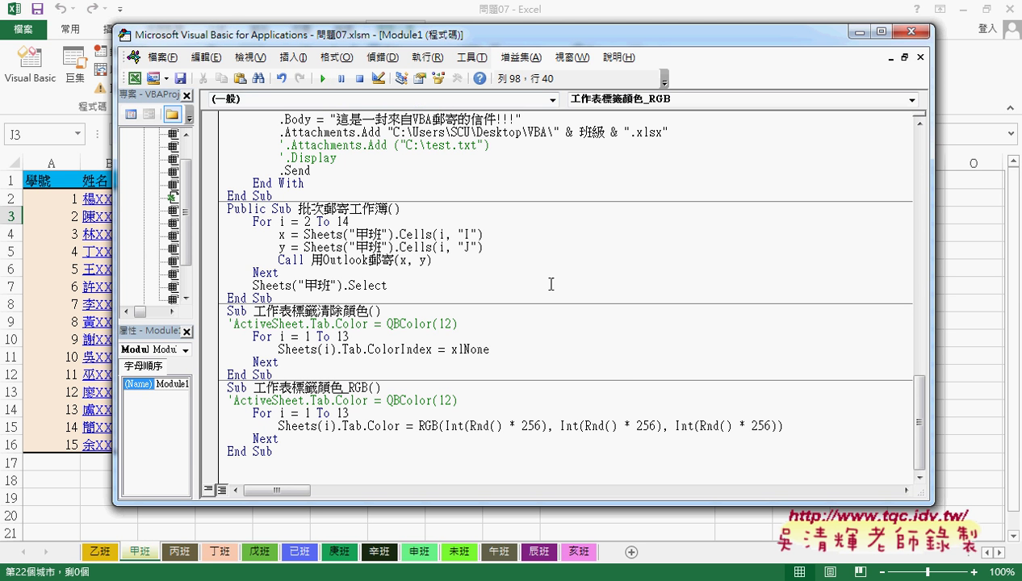
Change the colour to RGB(Int(Rnd() * 256), 255, 255) and rerun, giving pale cyan and white tabs.
{"action": "left_click_drag", "start_coordinate": [546, 425], "coordinate": [449, 431]}
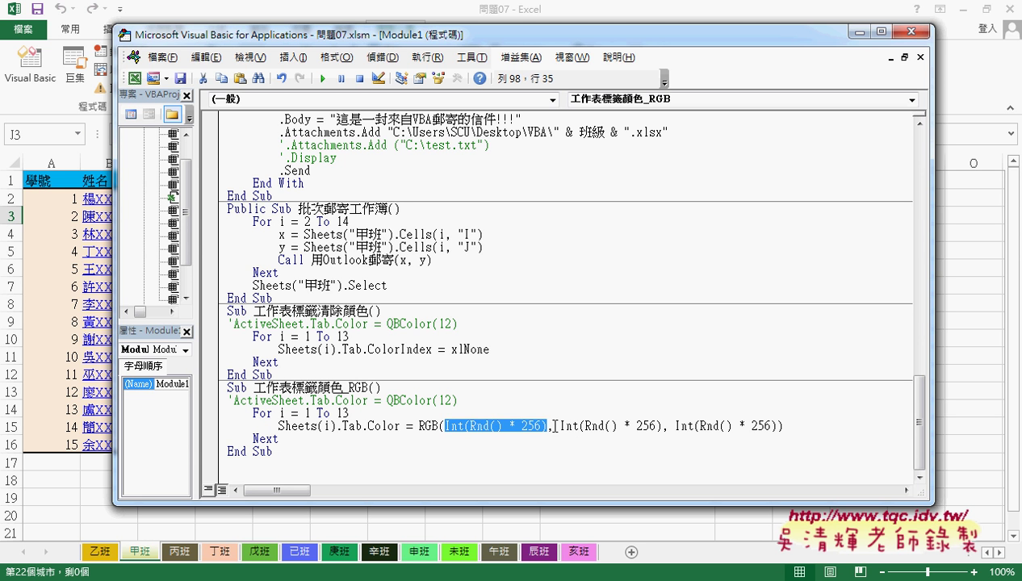
{"action": "left_click_drag", "start_coordinate": [560, 426], "coordinate": [660, 426]}
{"action": "type", "text": "25"}
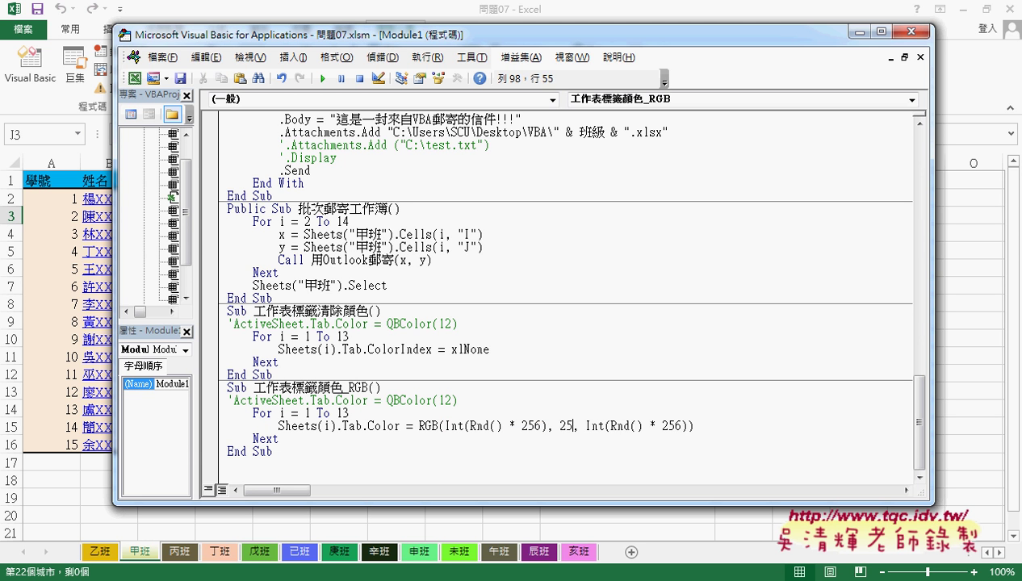
{"action": "type", "text": "5"}
{"action": "left_click_drag", "start_coordinate": [588, 425], "coordinate": [693, 425]}
{"action": "type", "text": "255"}
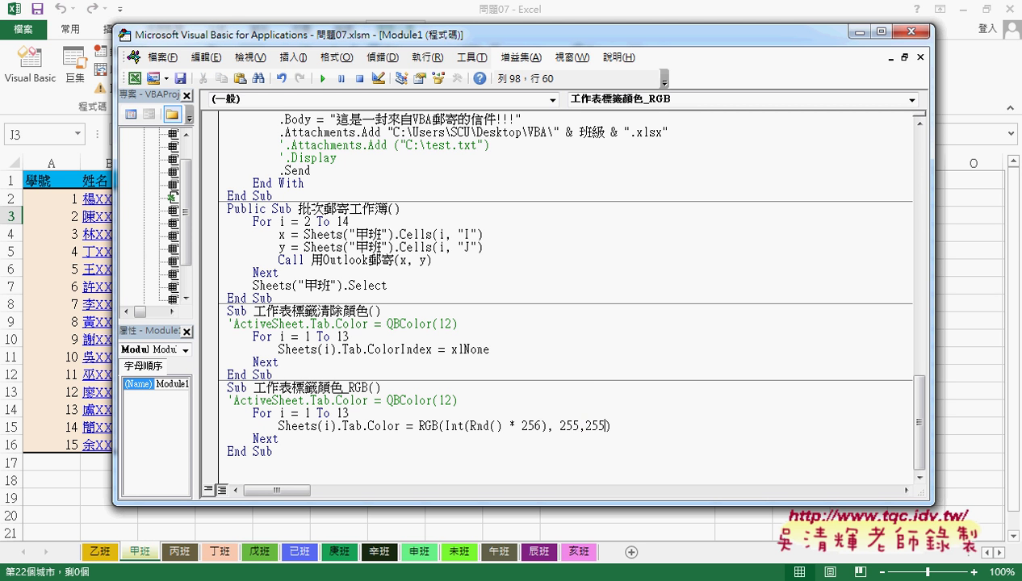
{"action": "left_click", "coordinate": [495, 426]}
{"action": "left_click", "coordinate": [600, 425]}
{"action": "left_click", "coordinate": [325, 78]}
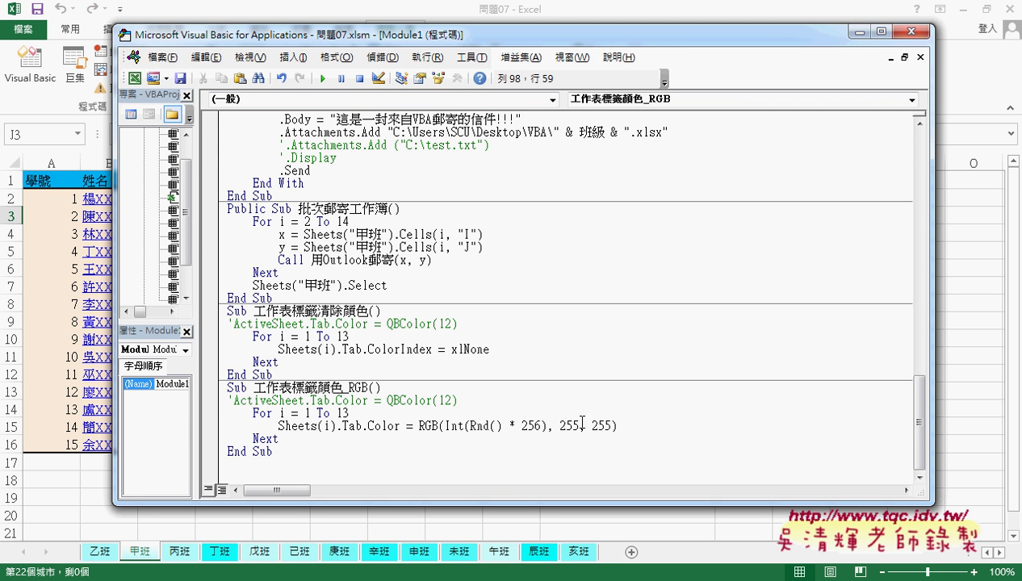
{"action": "left_click_drag", "start_coordinate": [579, 426], "coordinate": [560, 425]}
{"action": "mouse_move", "coordinate": [437, 425]}
{"action": "left_mouse_down"}
{"action": "mouse_move", "coordinate": [420, 425]}
{"action": "mouse_move", "coordinate": [521, 425]}
{"action": "left_mouse_up"}
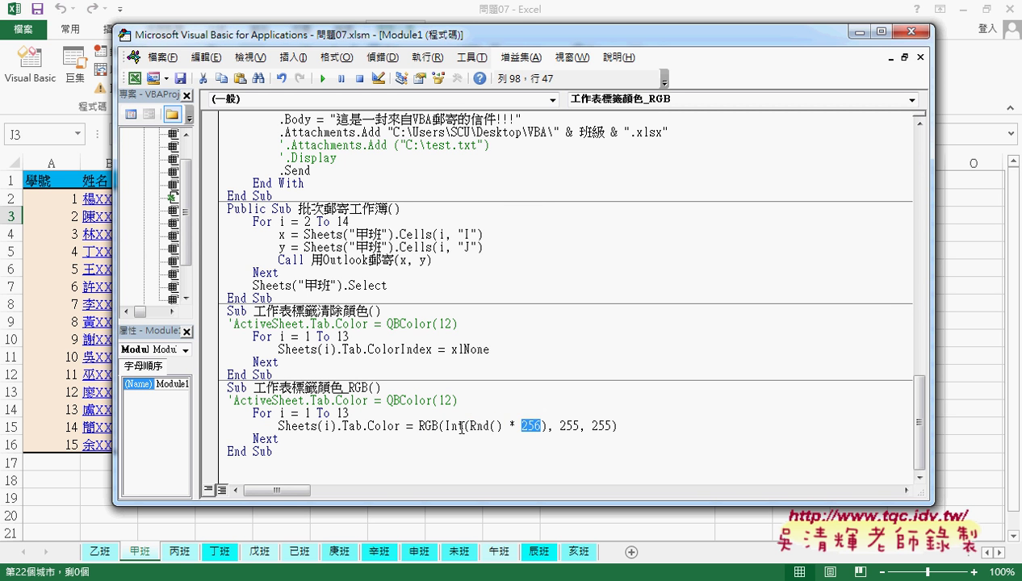
{"action": "left_click_drag", "start_coordinate": [446, 426], "coordinate": [546, 425]}
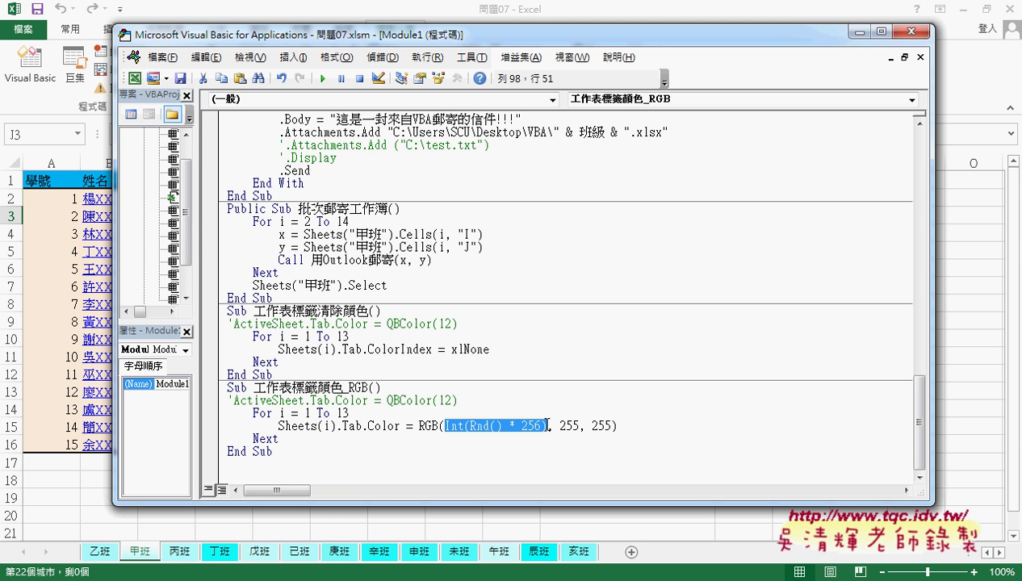
{"action": "left_click", "coordinate": [303, 337]}
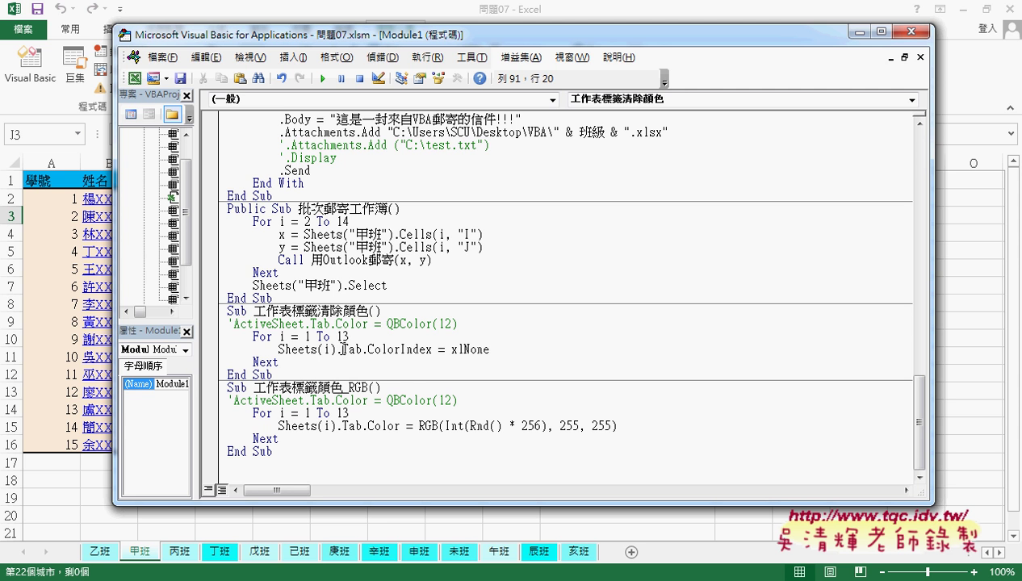
{"action": "left_click_drag", "start_coordinate": [342, 350], "coordinate": [434, 345]}
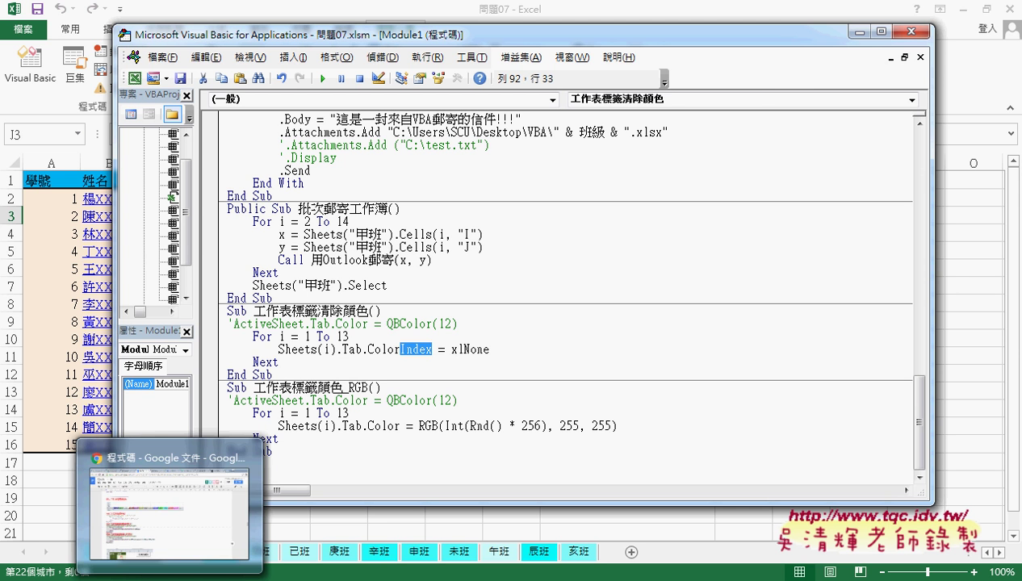
In Chrome's Drive, browse 其他補充範例(89) > 01_入門 into the 範例_宴會排桌(框線物件) folder.
{"action": "left_click", "coordinate": [169, 510]}
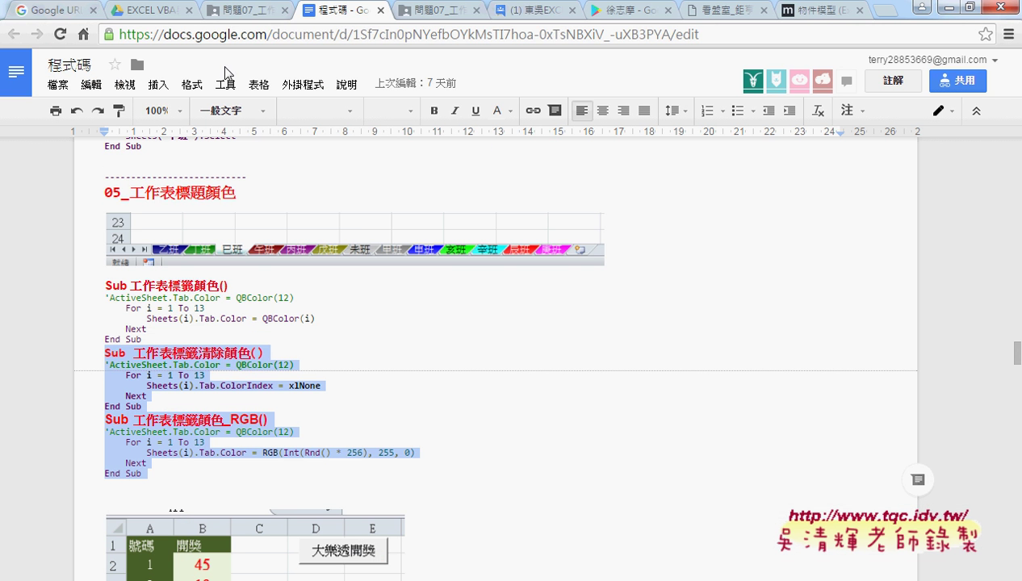
{"action": "left_click", "coordinate": [234, 12]}
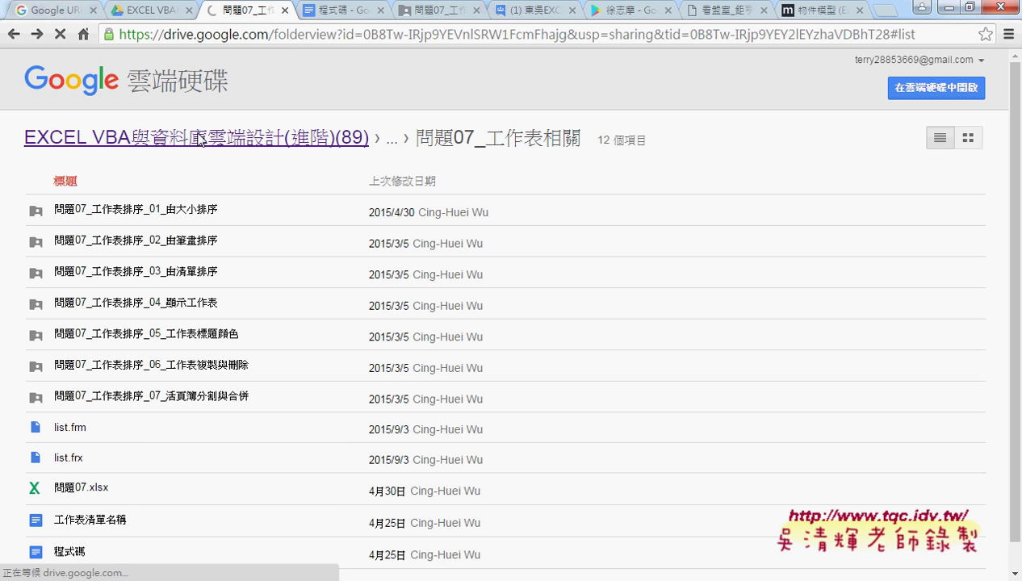
{"action": "left_click", "coordinate": [201, 142]}
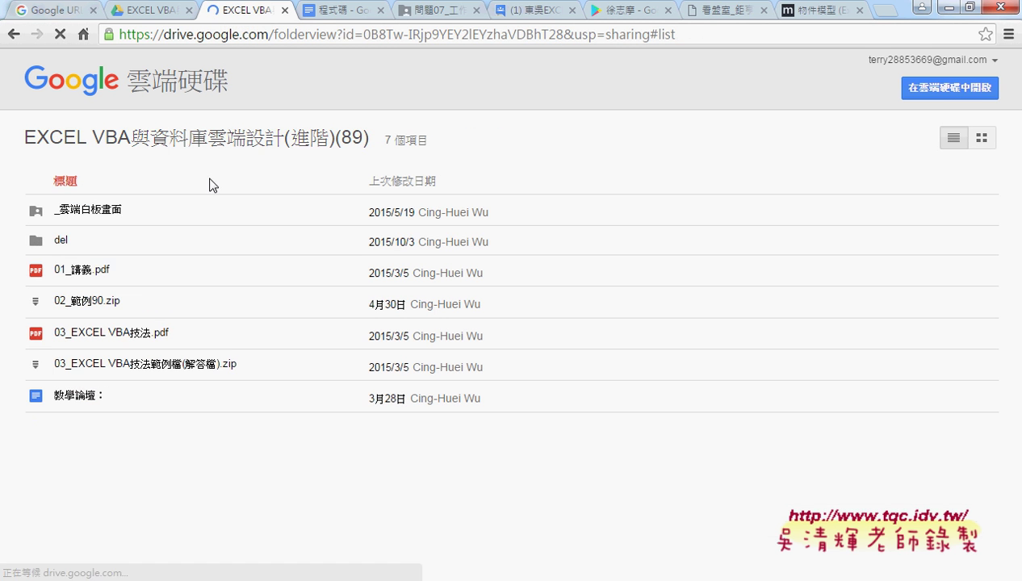
{"action": "left_click", "coordinate": [105, 214]}
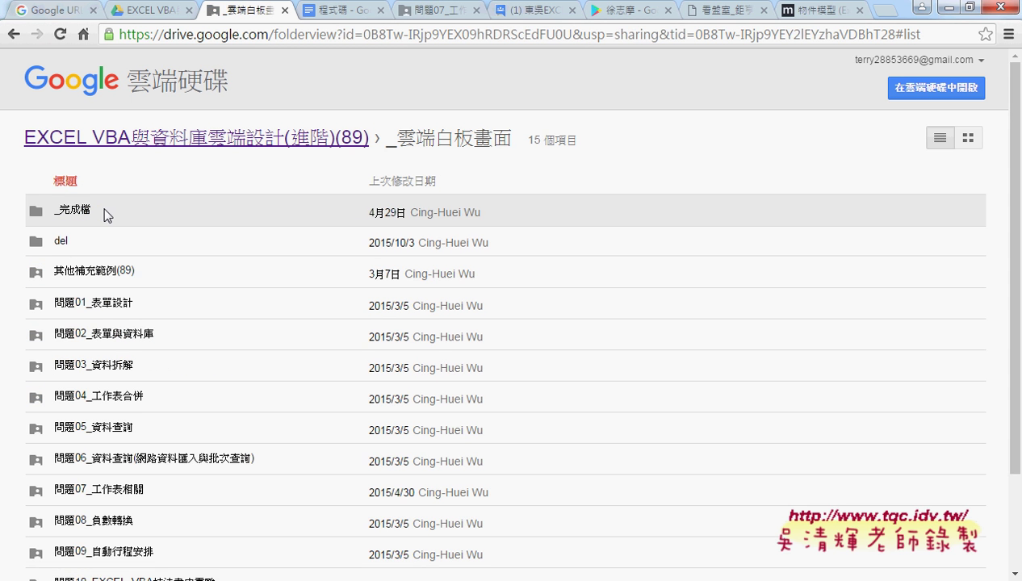
{"action": "left_click", "coordinate": [113, 269]}
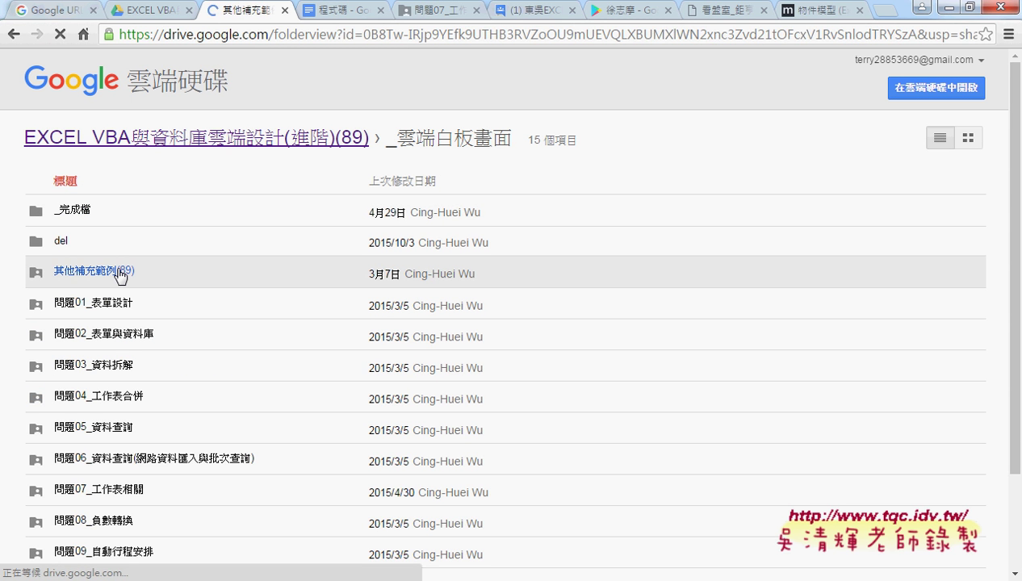
{"action": "left_click", "coordinate": [85, 210]}
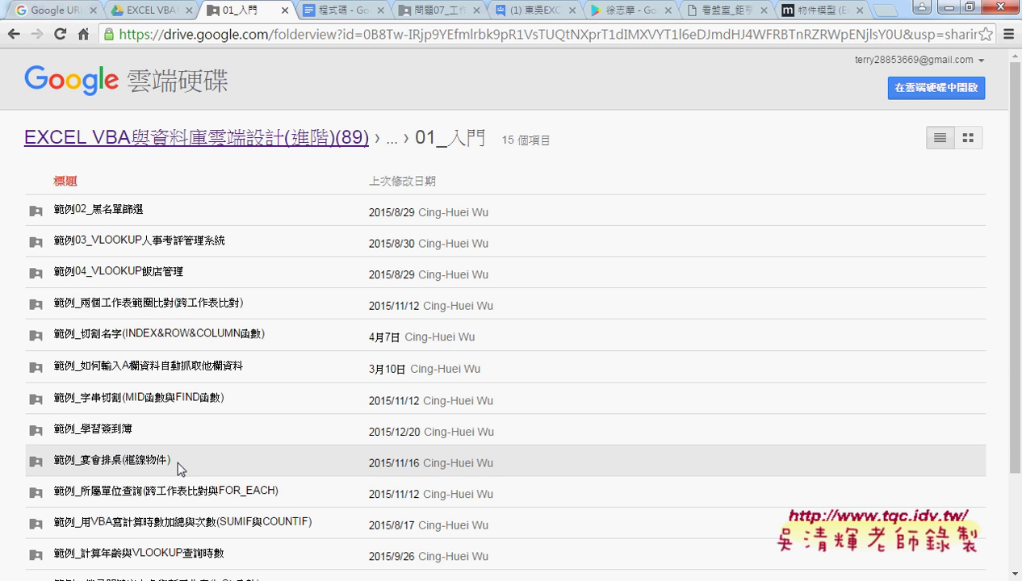
{"action": "left_click_drag", "start_coordinate": [174, 460], "coordinate": [83, 465]}
{"action": "left_click", "coordinate": [84, 466]}
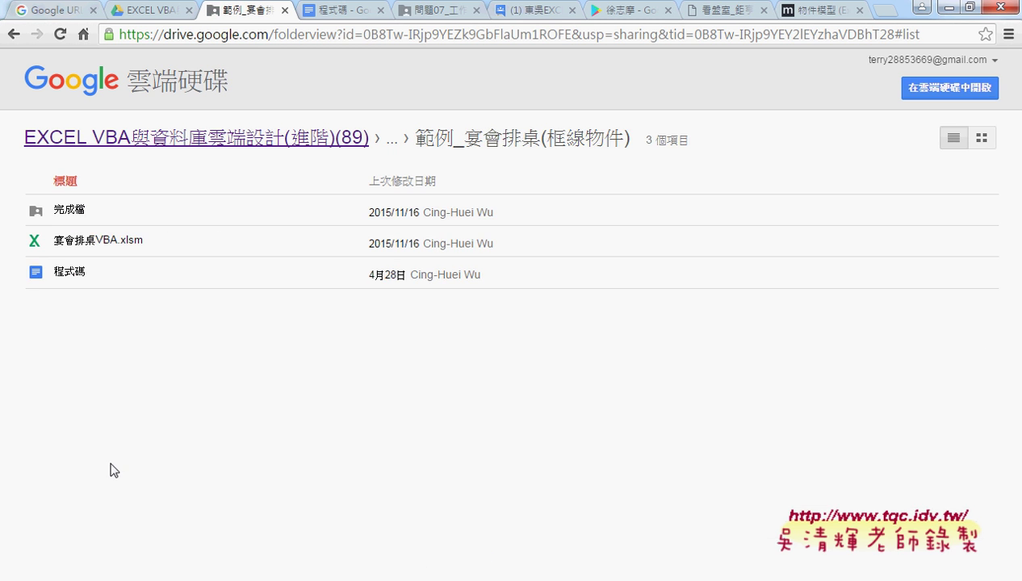
Open the banquet 程式碼 document in its own tab and highlight xlNone and Color in the border code.
{"action": "left_click", "coordinate": [71, 273]}
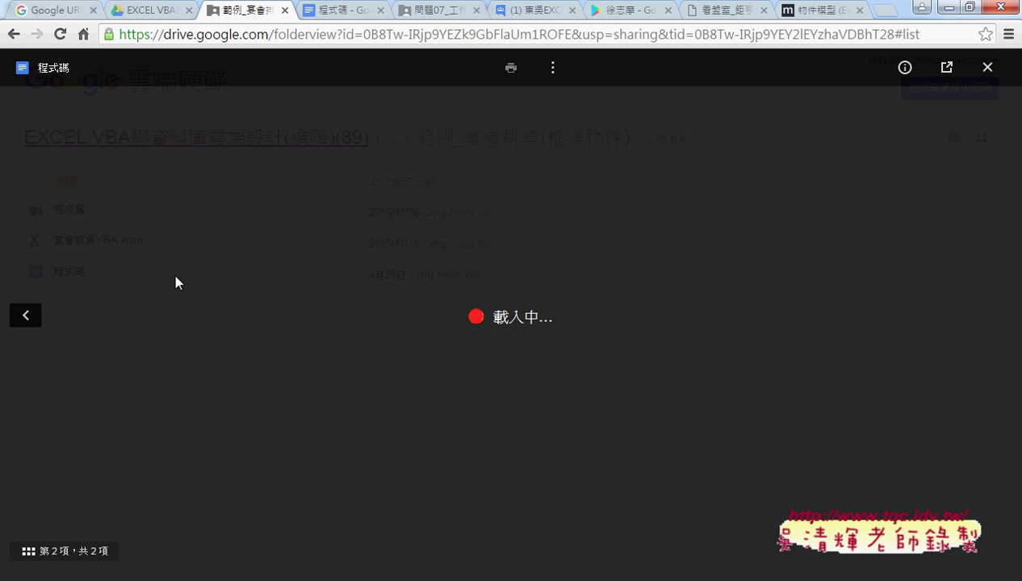
{"action": "left_click", "coordinate": [944, 69]}
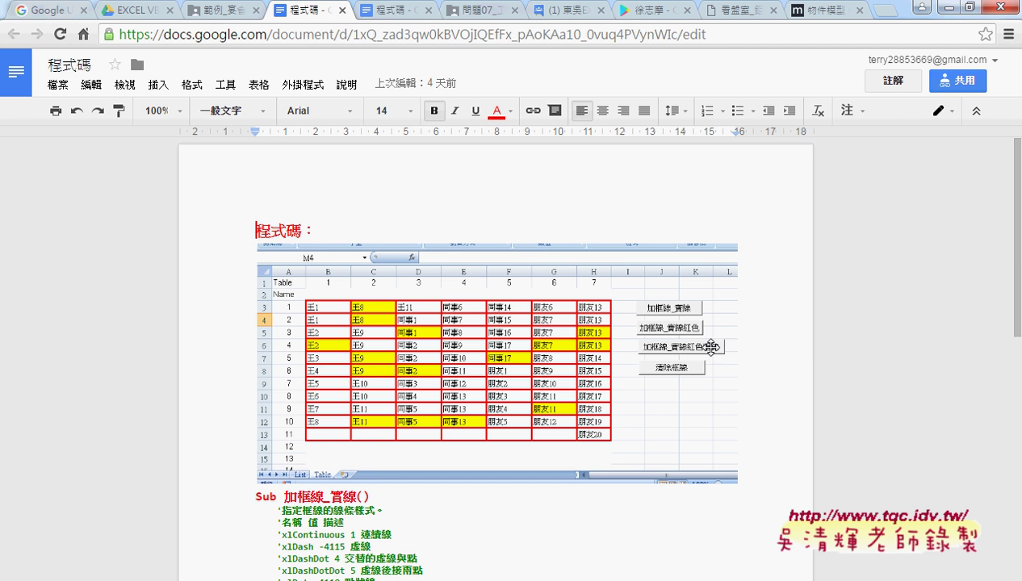
{"action": "scroll", "coordinate": [848, 384], "scroll_direction": "down", "scroll_amount": 4}
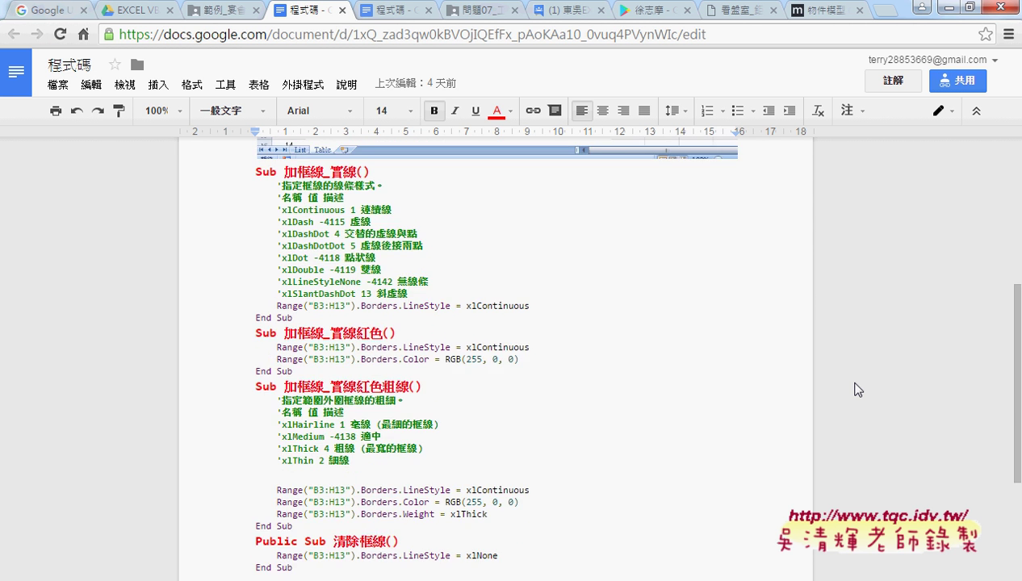
{"action": "scroll", "coordinate": [848, 383], "scroll_direction": "down", "scroll_amount": 3}
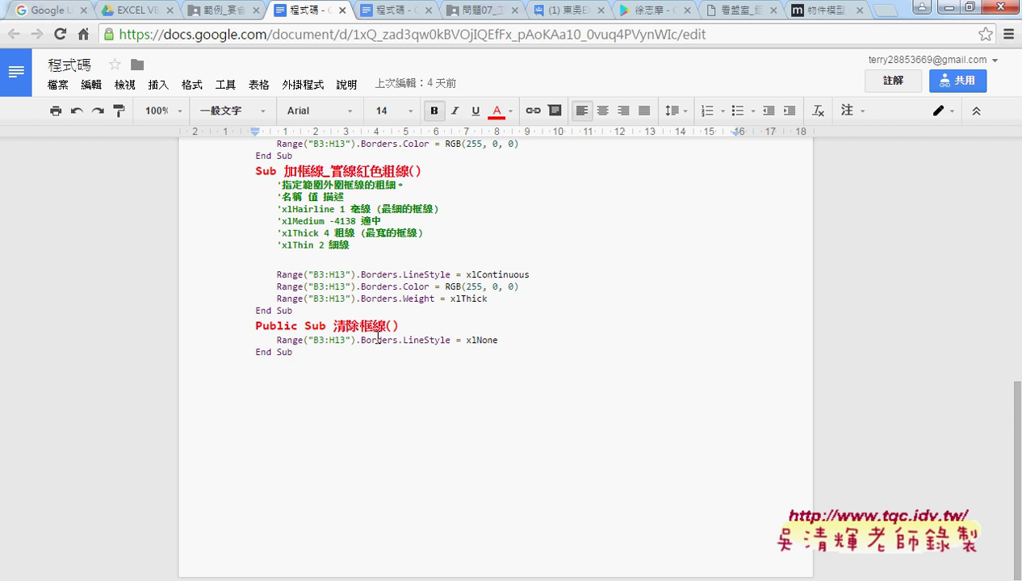
{"action": "left_click_drag", "start_coordinate": [499, 340], "coordinate": [466, 344]}
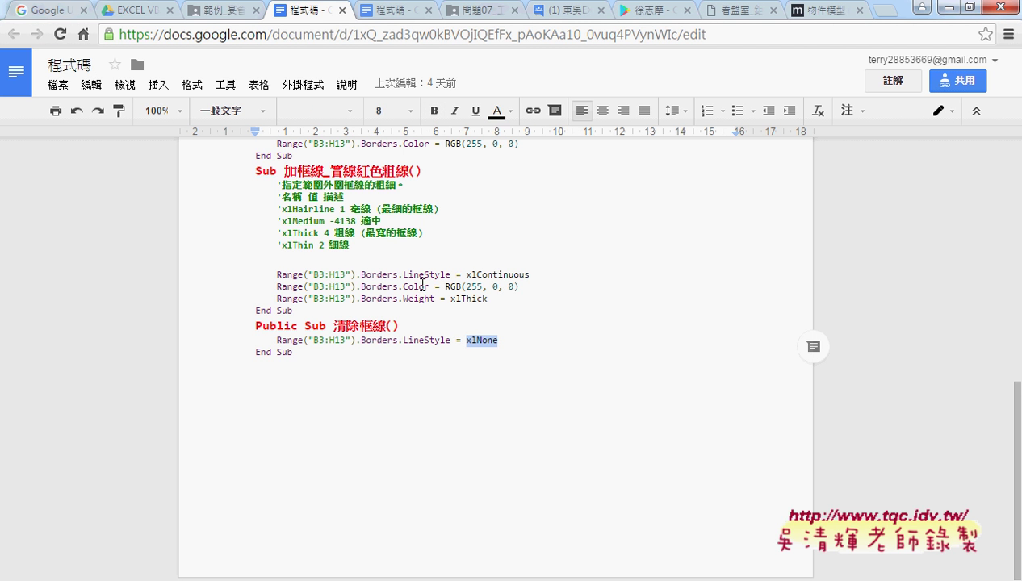
{"action": "double_click", "coordinate": [416, 287]}
{"action": "left_click", "coordinate": [488, 285]}
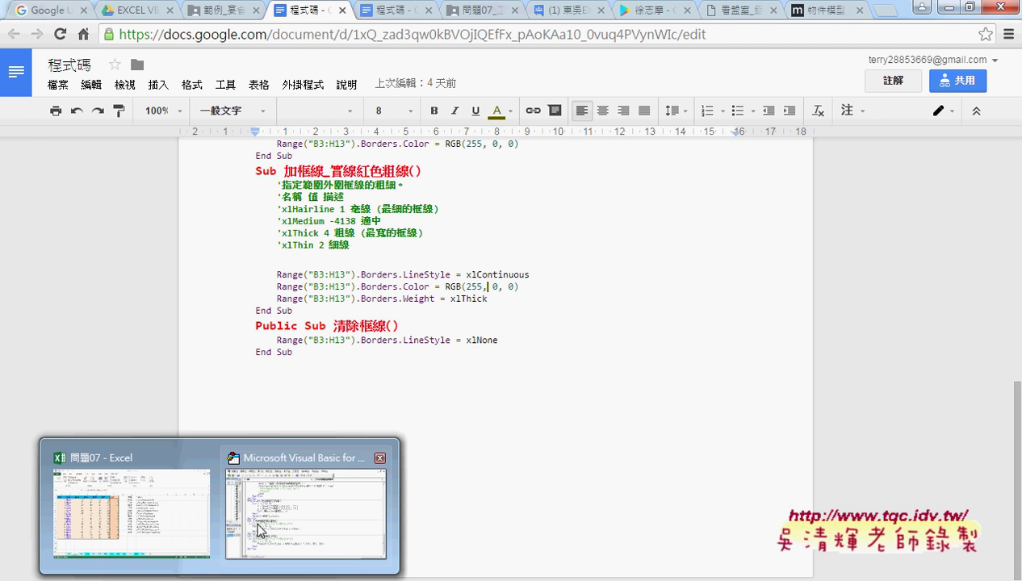
{"action": "left_click", "coordinate": [258, 524]}
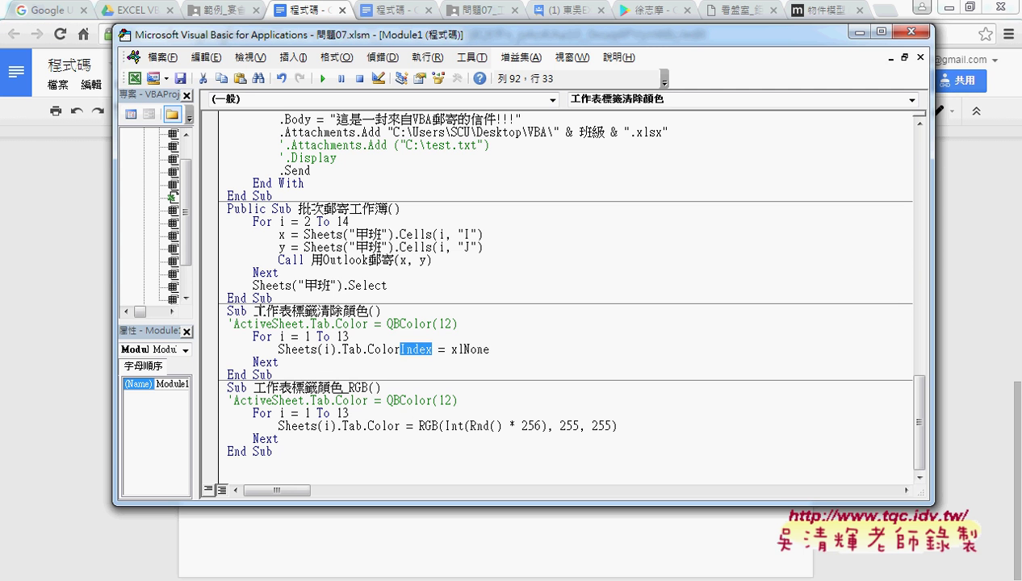
{"action": "left_click", "coordinate": [445, 425]}
{"action": "left_click_drag", "start_coordinate": [446, 425], "coordinate": [508, 428]}
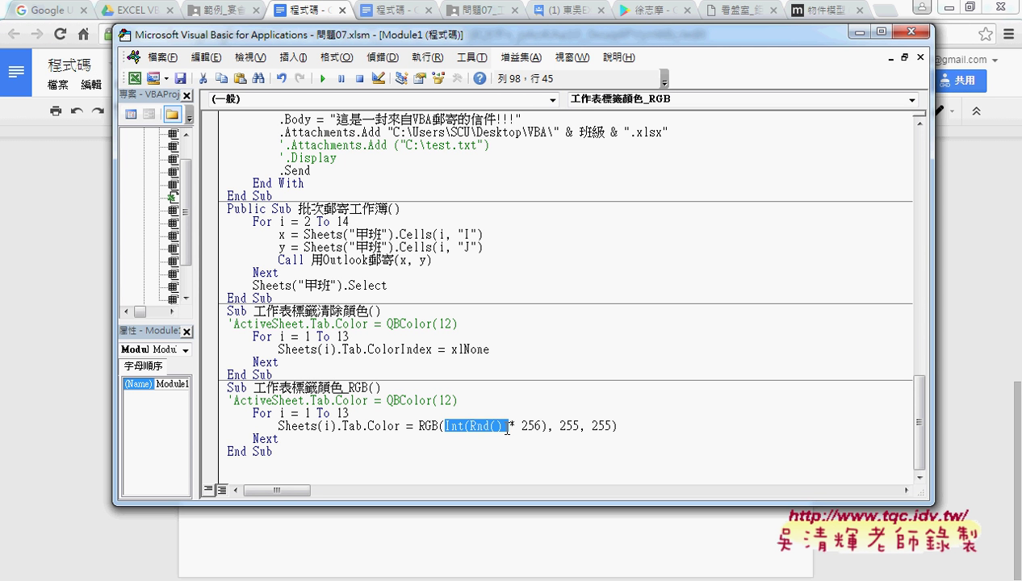
Close the banquet code tab and scroll the original 程式碼 document down to Sub 大樂透().
{"action": "left_click", "coordinate": [305, 15]}
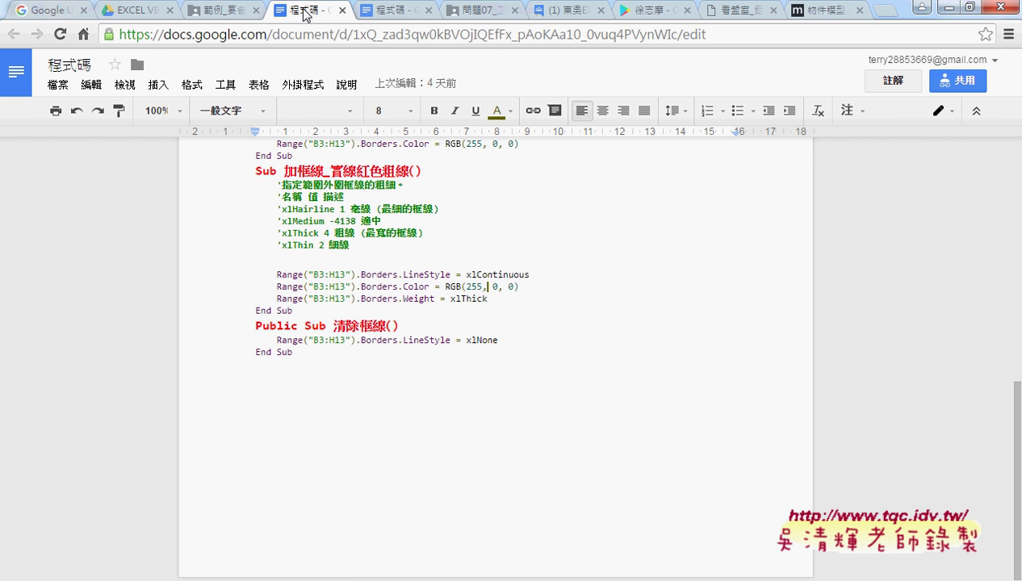
{"action": "left_click", "coordinate": [342, 11]}
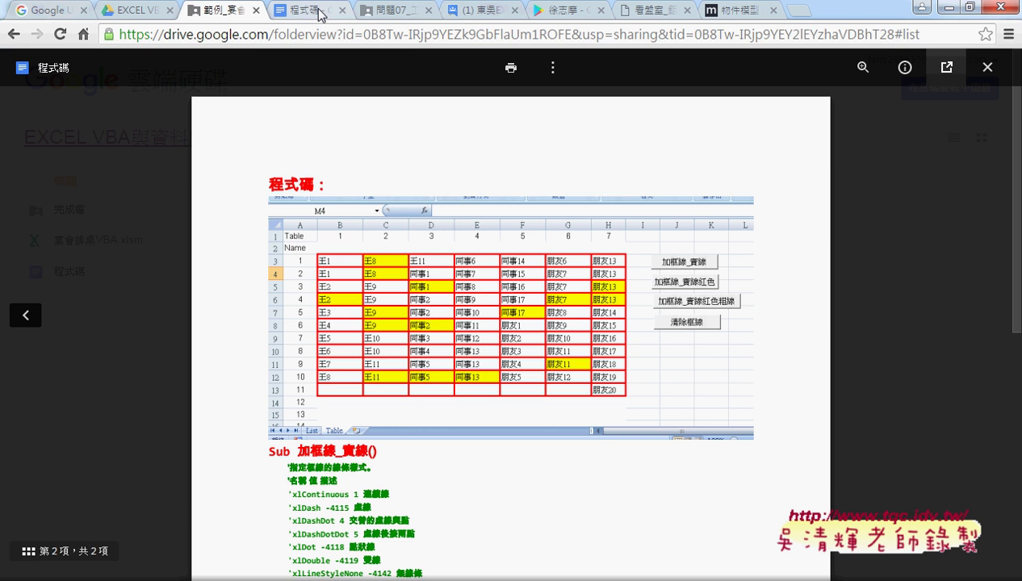
{"action": "scroll", "coordinate": [553, 323], "scroll_direction": "down", "scroll_amount": 3}
{"action": "scroll", "coordinate": [553, 330], "scroll_direction": "down", "scroll_amount": 2}
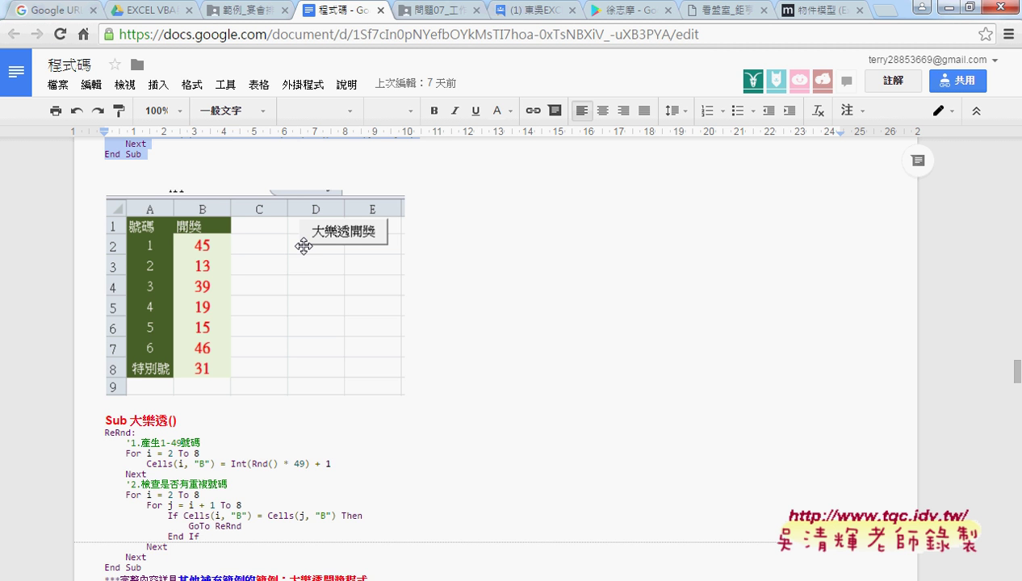
Select part of the 大樂透 code, then scroll back up to the 工作表標籤顏色 macros.
{"action": "scroll", "coordinate": [338, 255], "scroll_direction": "down", "scroll_amount": 1}
{"action": "mouse_move", "coordinate": [167, 482]}
{"action": "left_mouse_down"}
{"action": "mouse_move", "coordinate": [88, 438]}
{"action": "mouse_move", "coordinate": [84, 343]}
{"action": "left_mouse_up"}
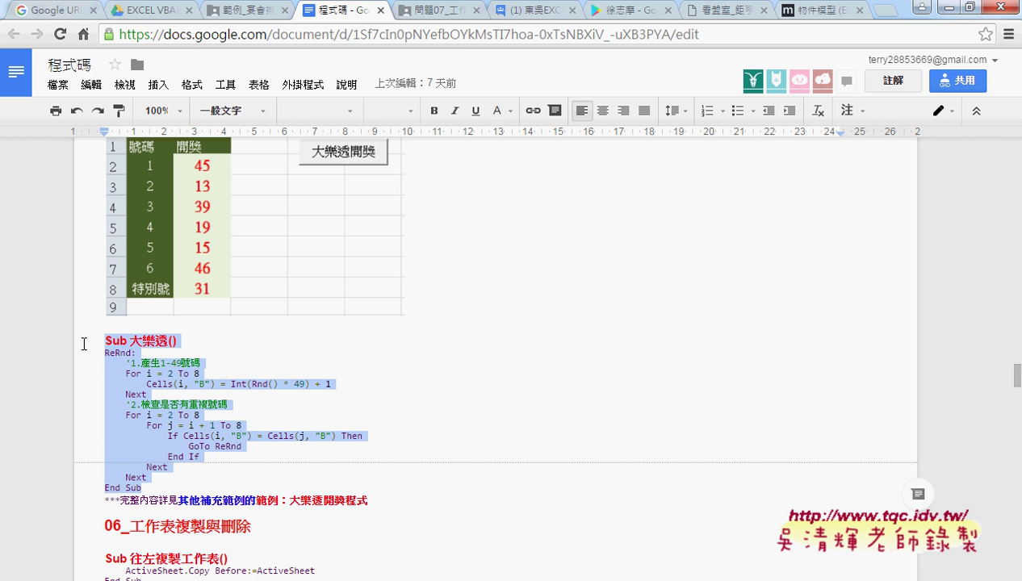
{"action": "scroll", "coordinate": [84, 343], "scroll_direction": "up", "scroll_amount": 1}
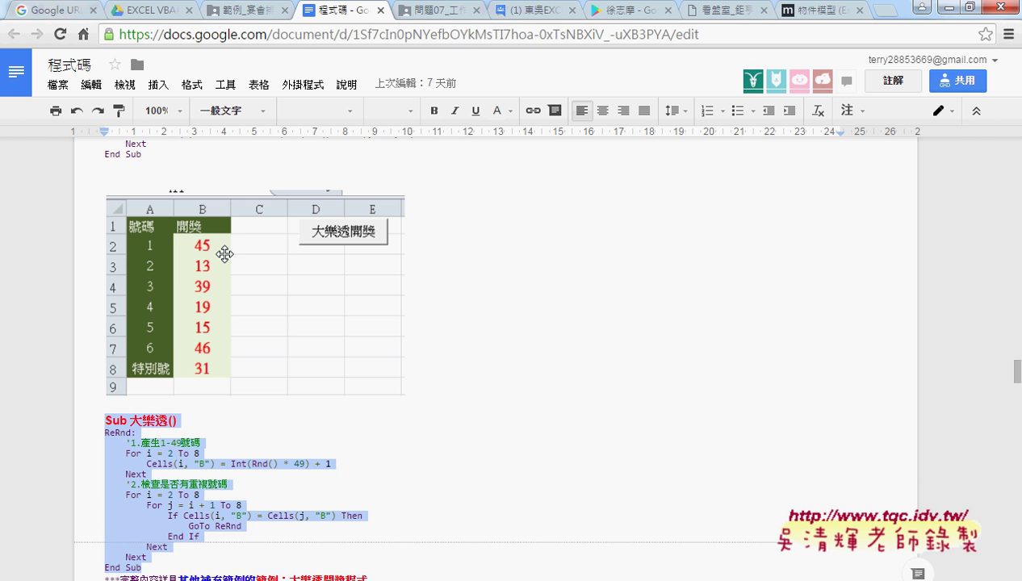
{"action": "scroll", "coordinate": [547, 301], "scroll_direction": "up", "scroll_amount": 3}
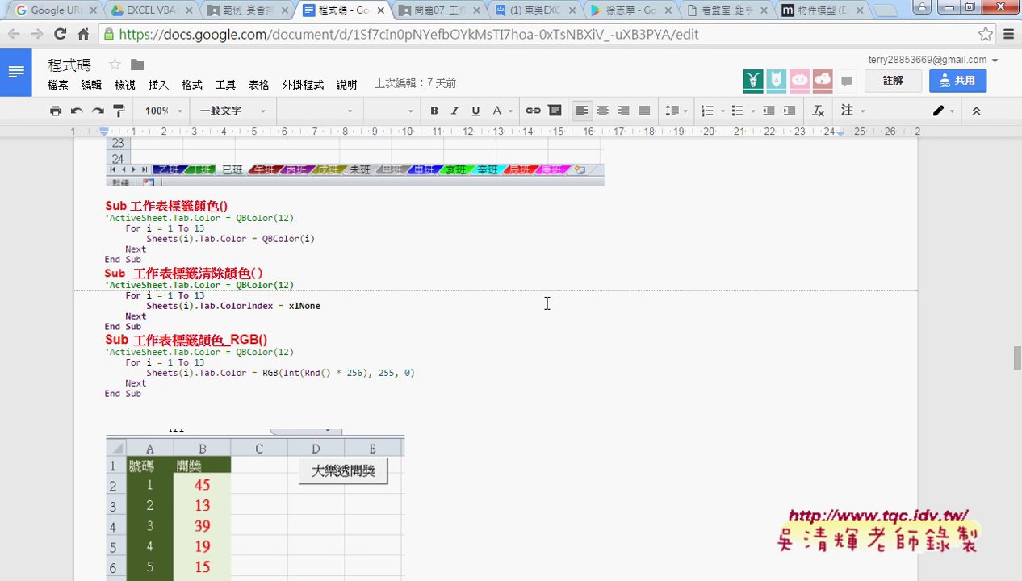